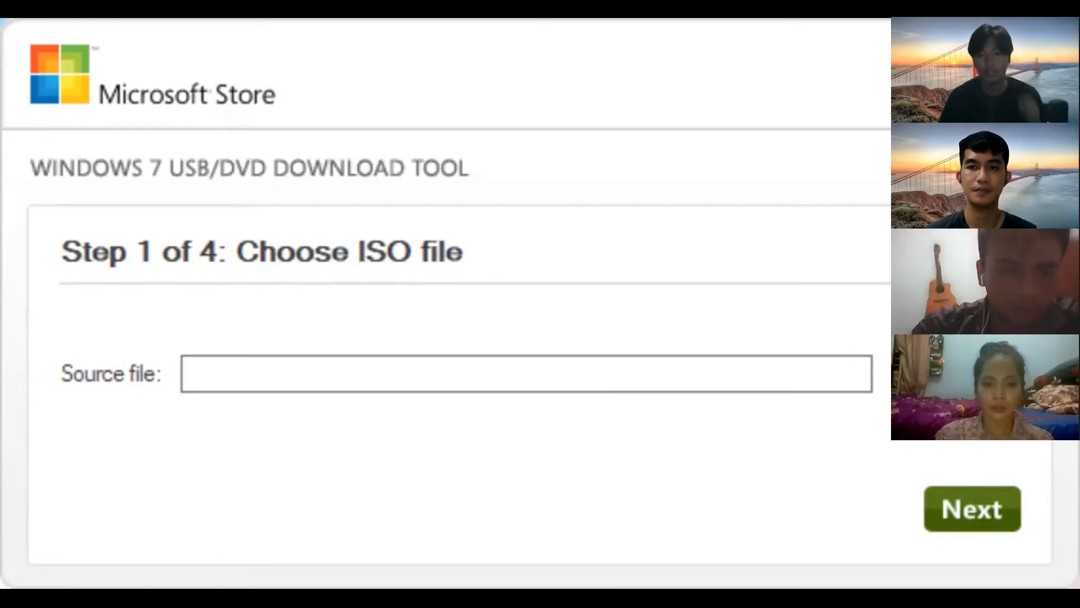
# - Load Win10_21H2_English_x64.iso from Downloads as the source file and choose USB device as the media
pyautogui.click(945, 375)
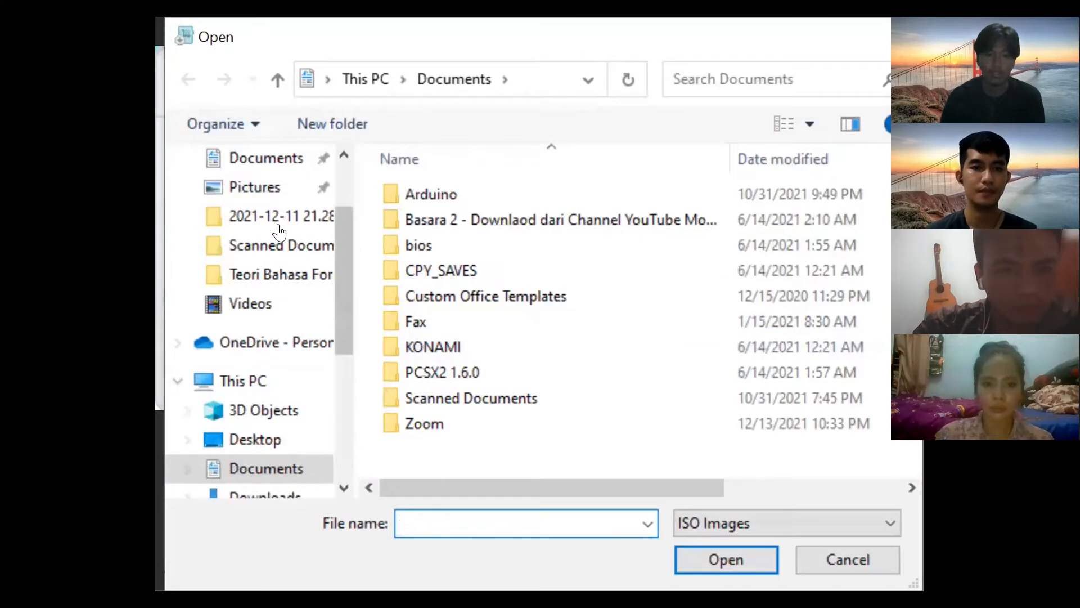
pyautogui.scroll(1, 271, 207)
pyautogui.click(264, 157)
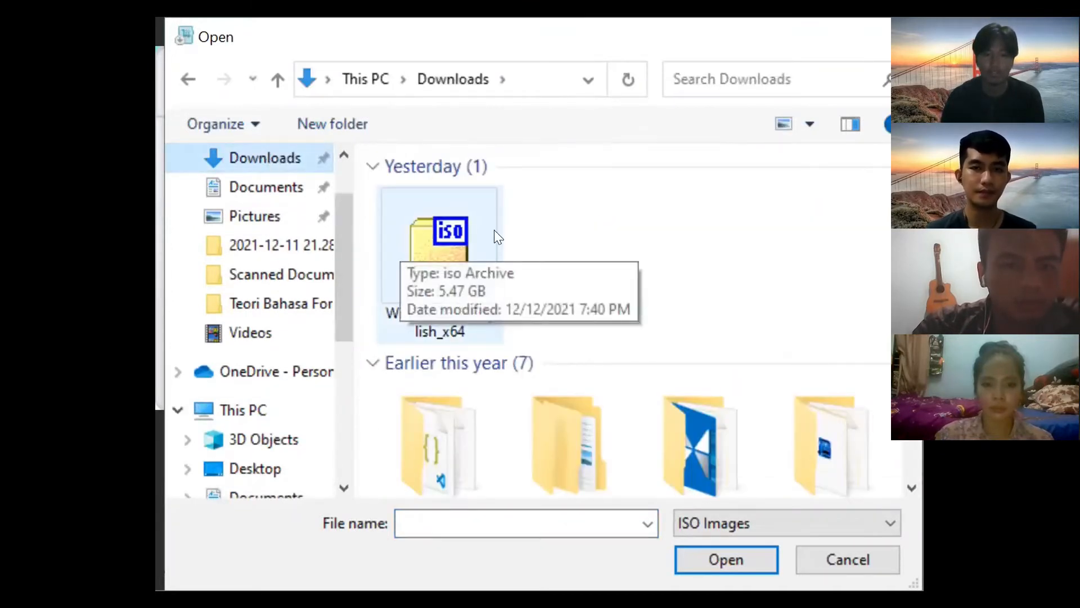
pyautogui.click(446, 230)
pyautogui.click(726, 559)
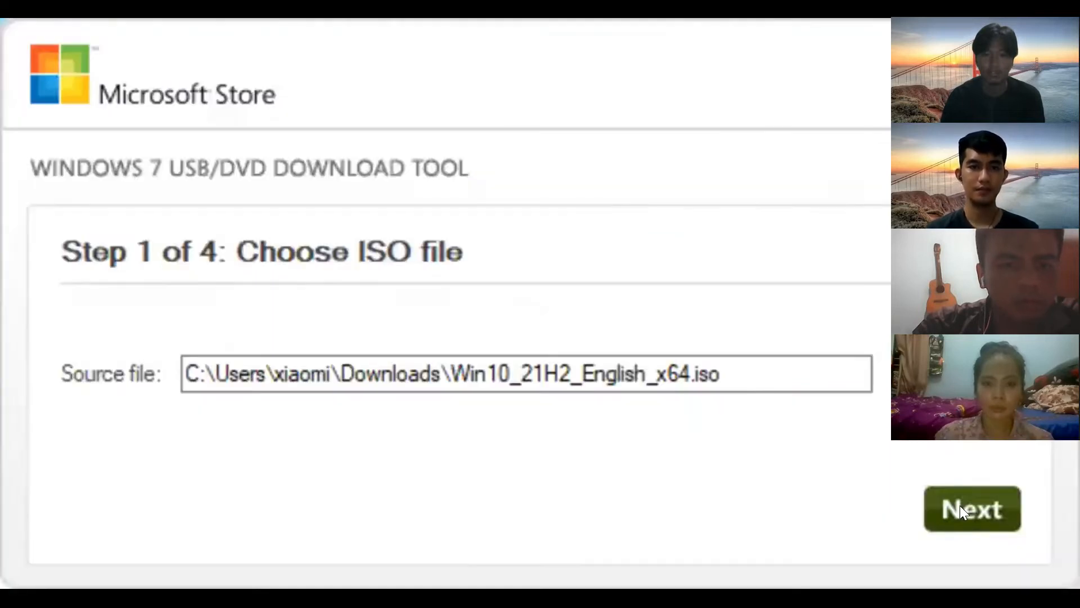
pyautogui.click(959, 505)
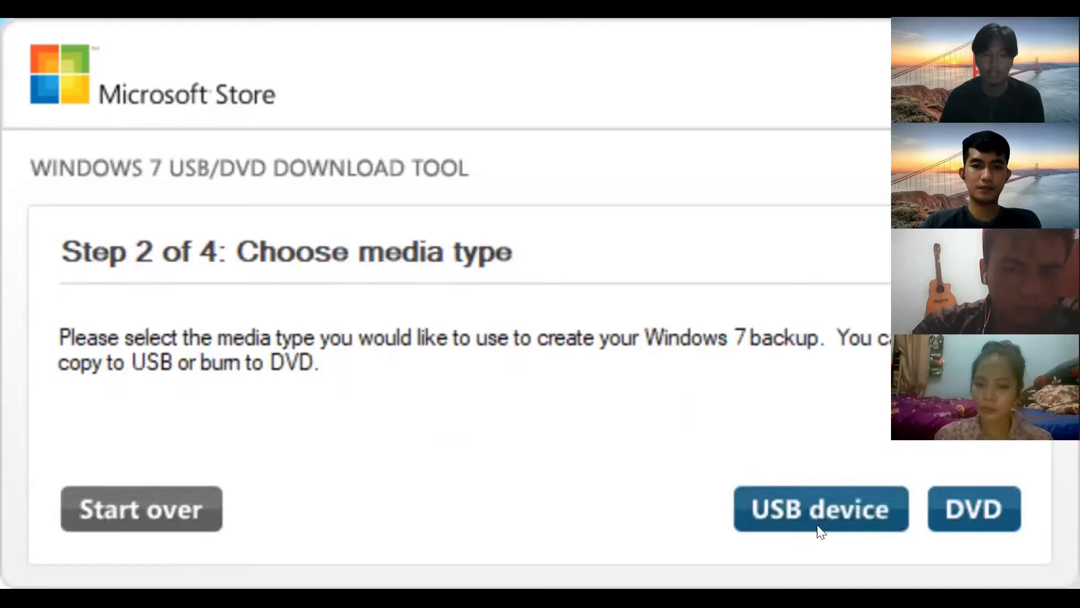
pyautogui.click(794, 507)
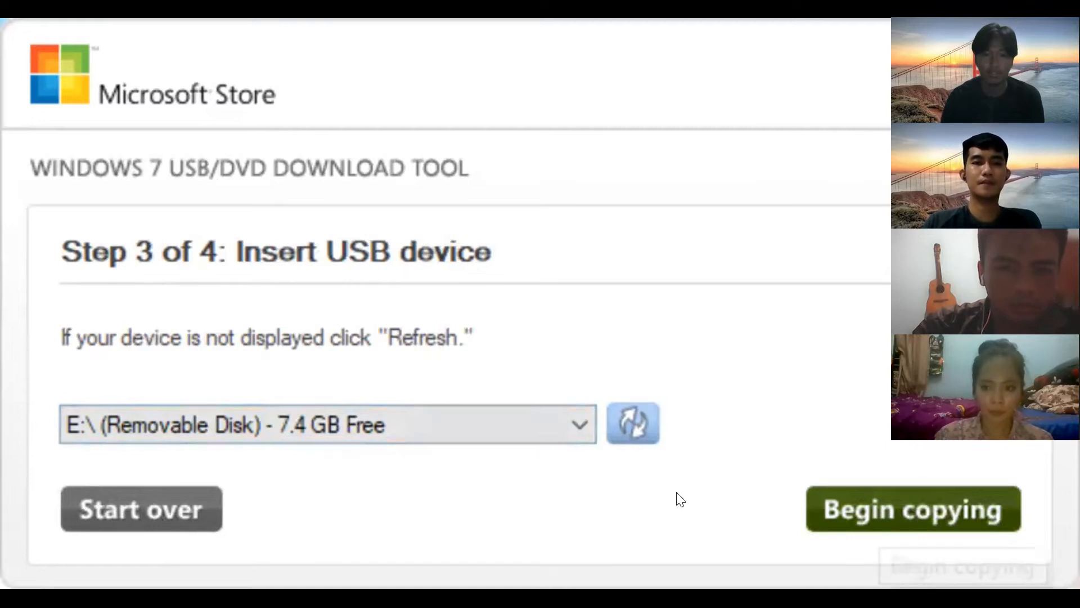
# - Erase the E: removable disk, write the Windows 10 ISO to it, then restart the wizard
pyautogui.click(531, 424)
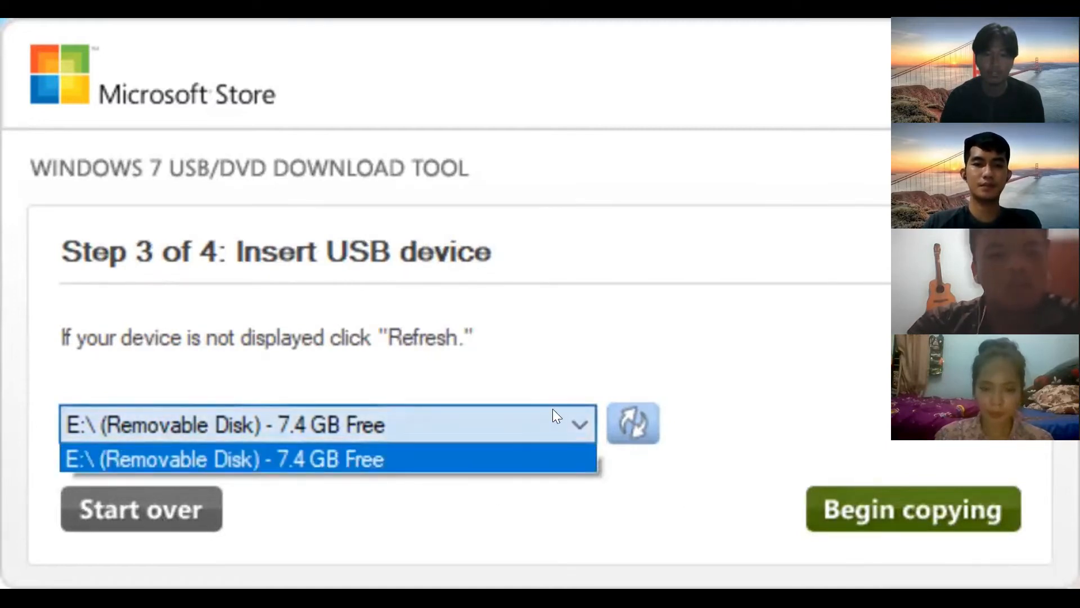
pyautogui.click(472, 455)
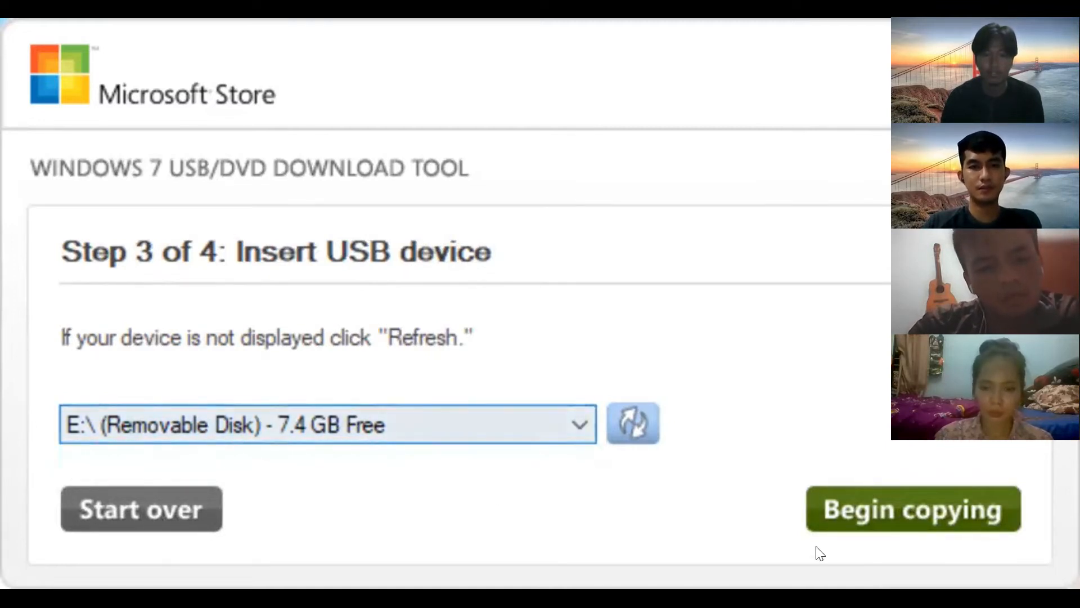
pyautogui.click(925, 495)
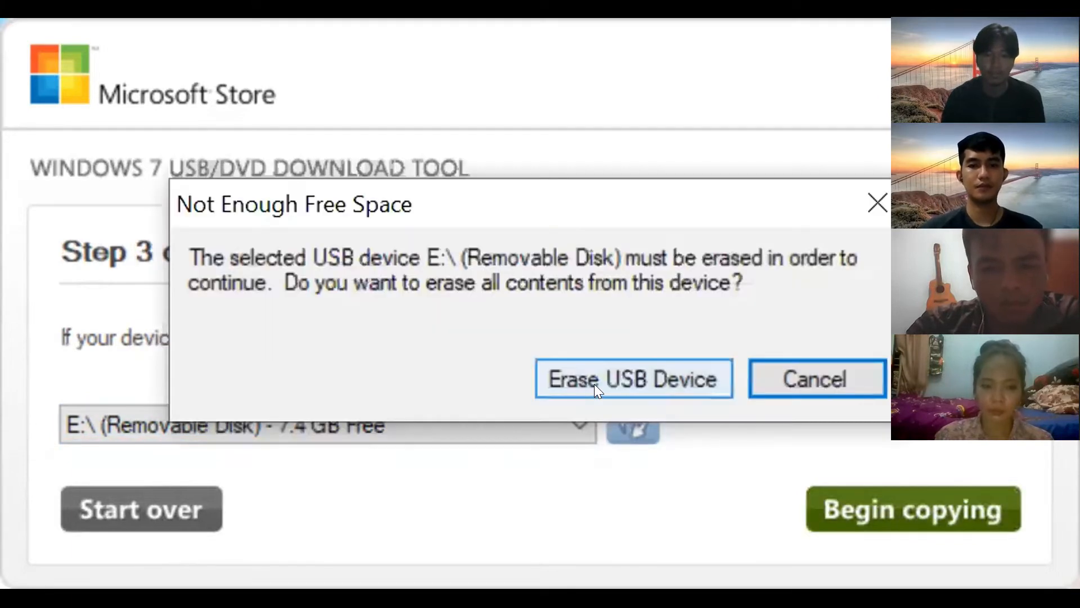
pyautogui.click(594, 383)
pyautogui.click(669, 455)
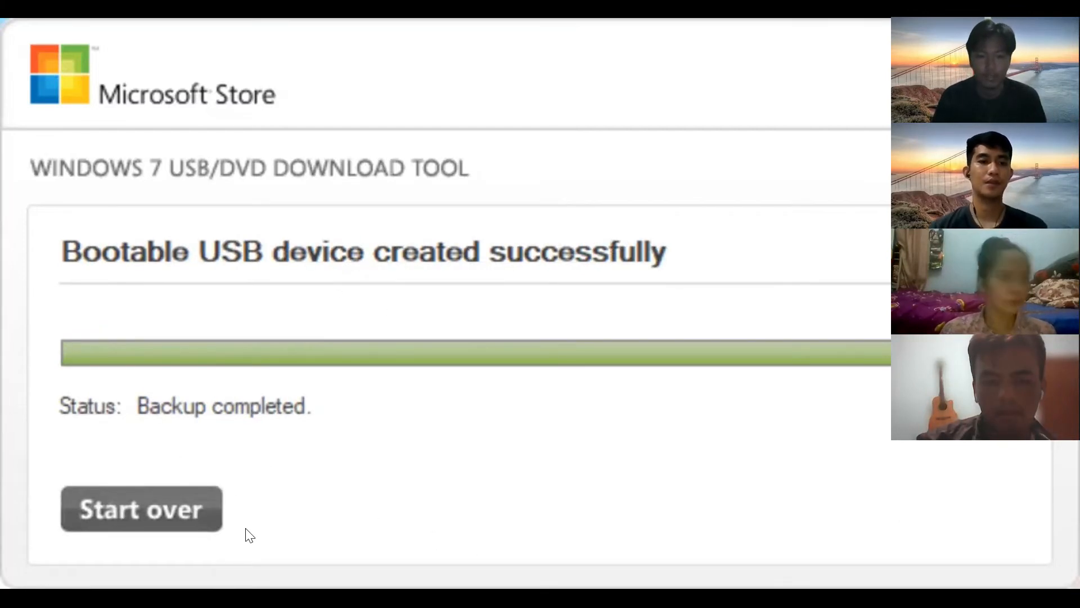
pyautogui.click(167, 508)
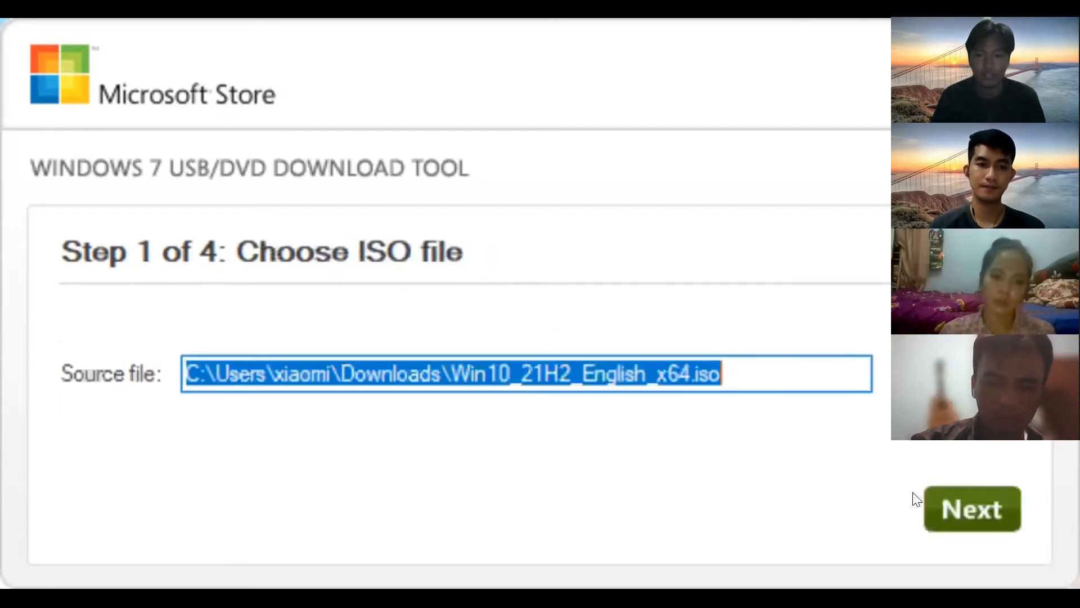
# - Browse the files on USB Drive (E:) from This PC, then minimize File Explorer
pyautogui.click(980, 499)
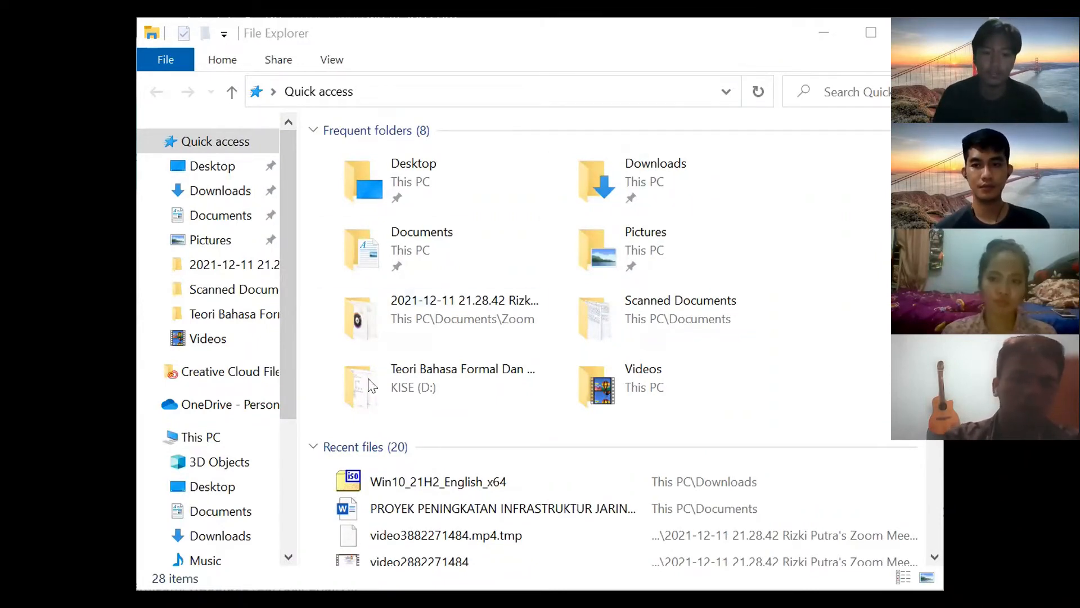
pyautogui.click(241, 445)
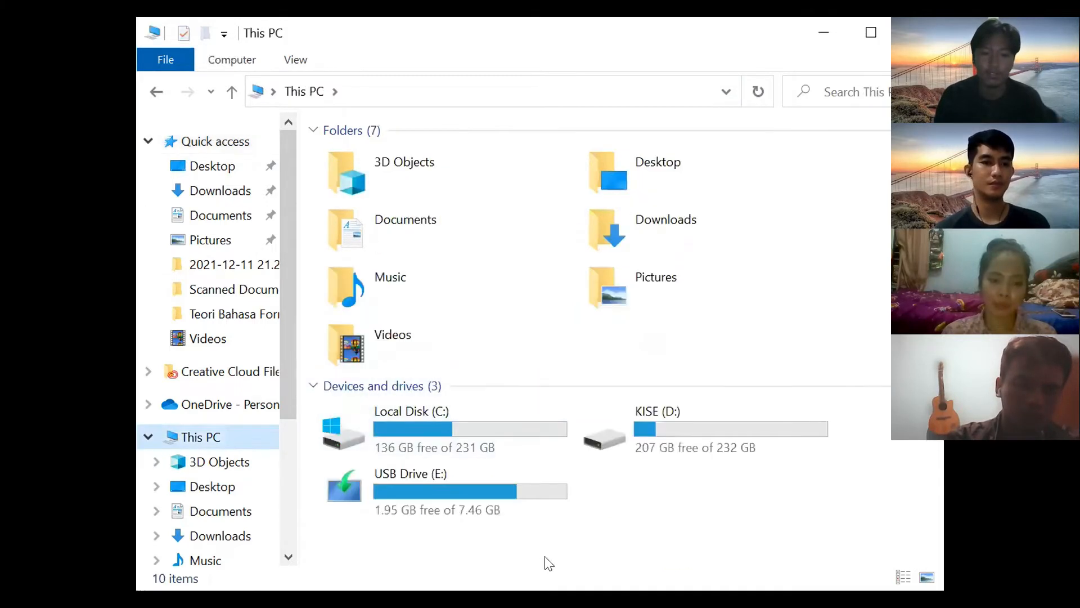
pyautogui.doubleClick(438, 484)
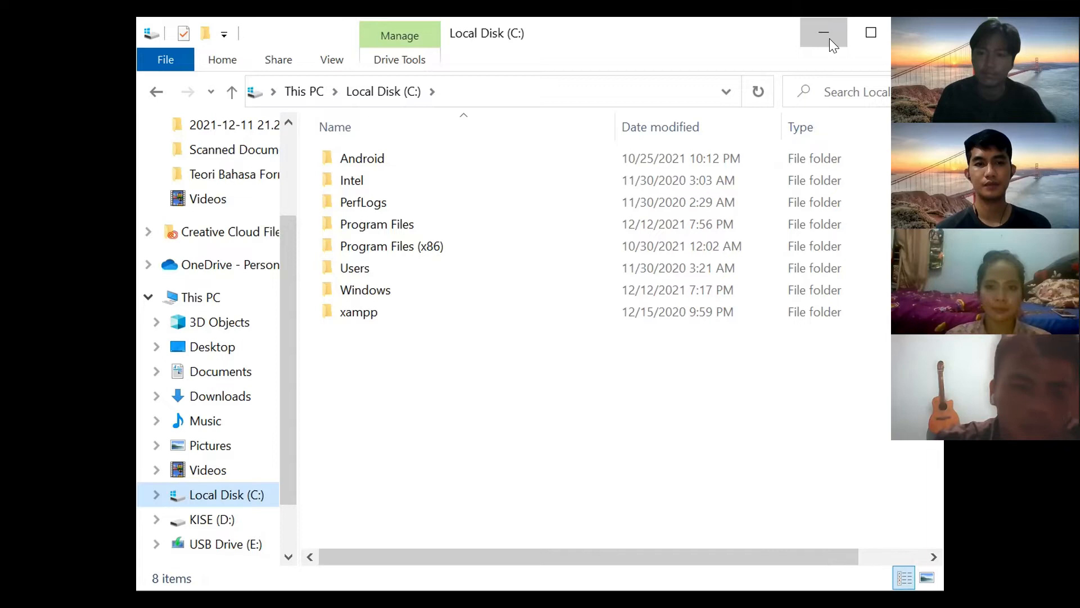
pyautogui.click(823, 34)
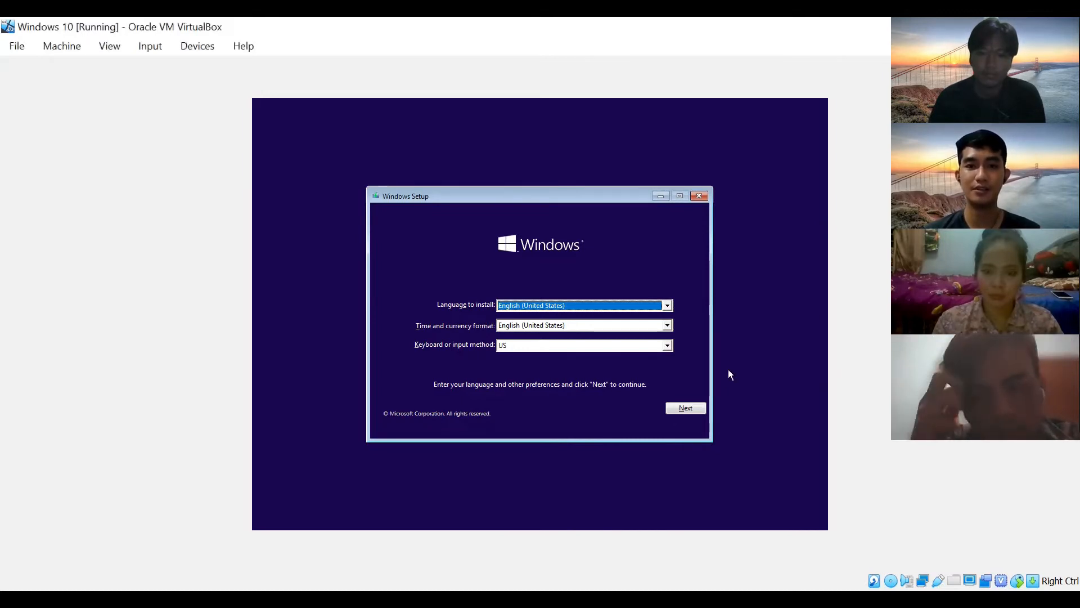
# - Keep the default language and keyboard settings and choose Install now
pyautogui.click(679, 407)
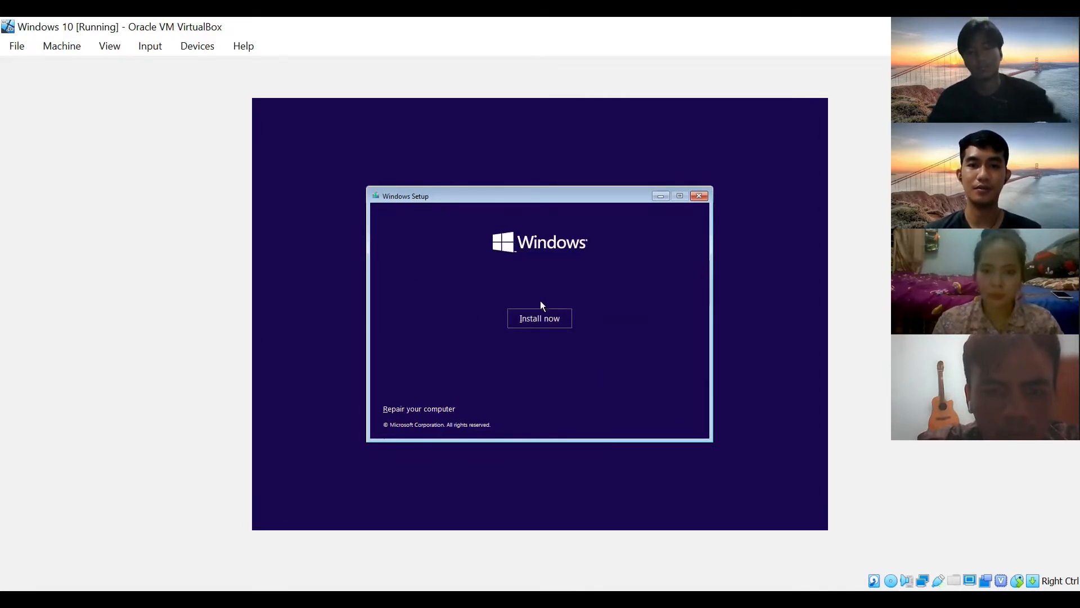
pyautogui.click(535, 322)
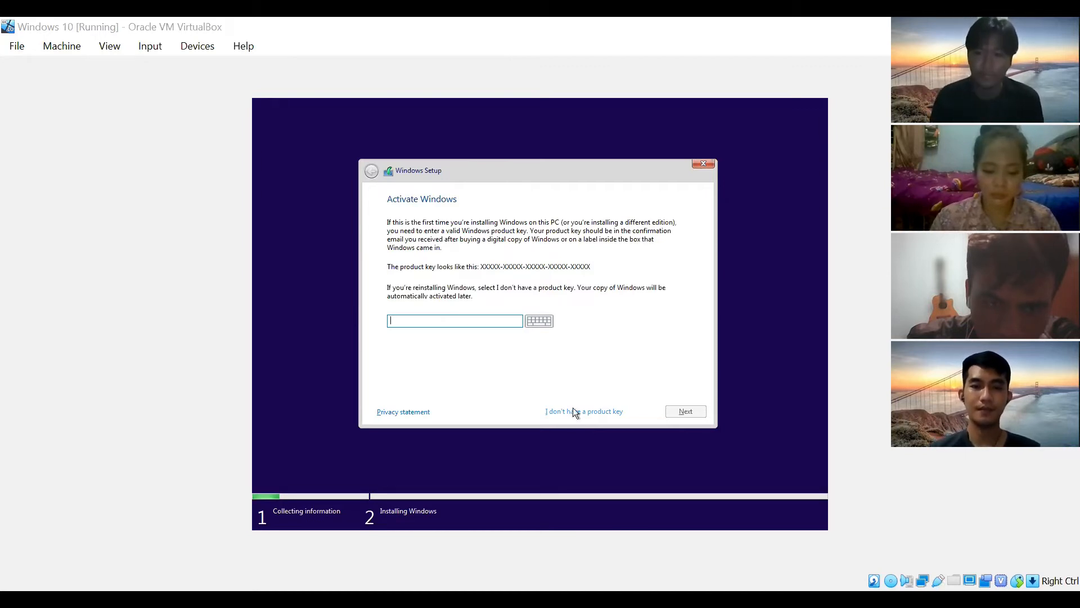
# - Skip the product key and pick Windows 10 Home as the edition
pyautogui.click(573, 410)
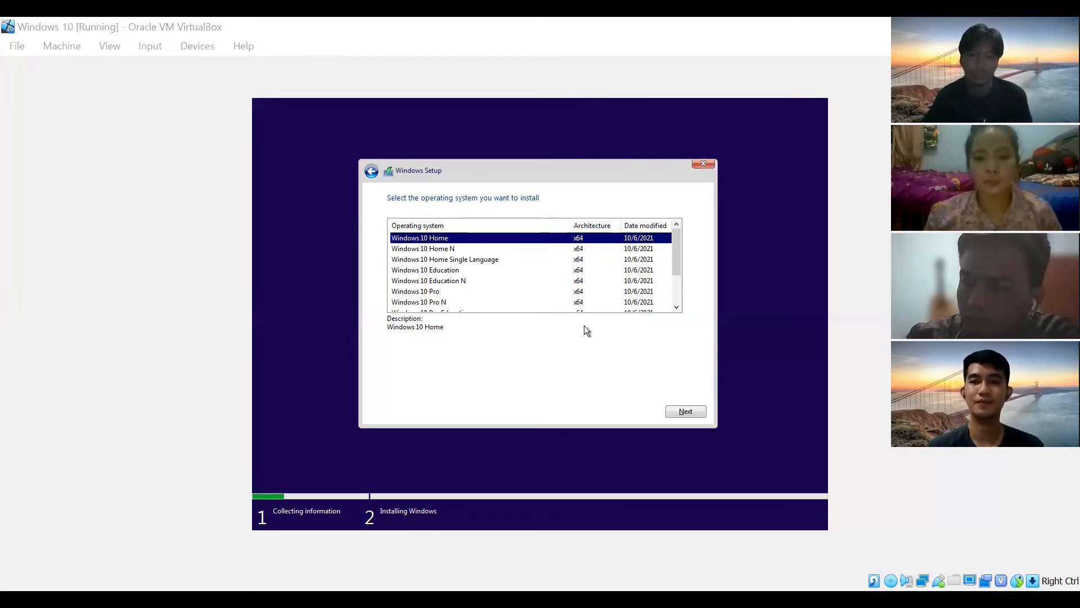
pyautogui.scroll(-2, 531, 308)
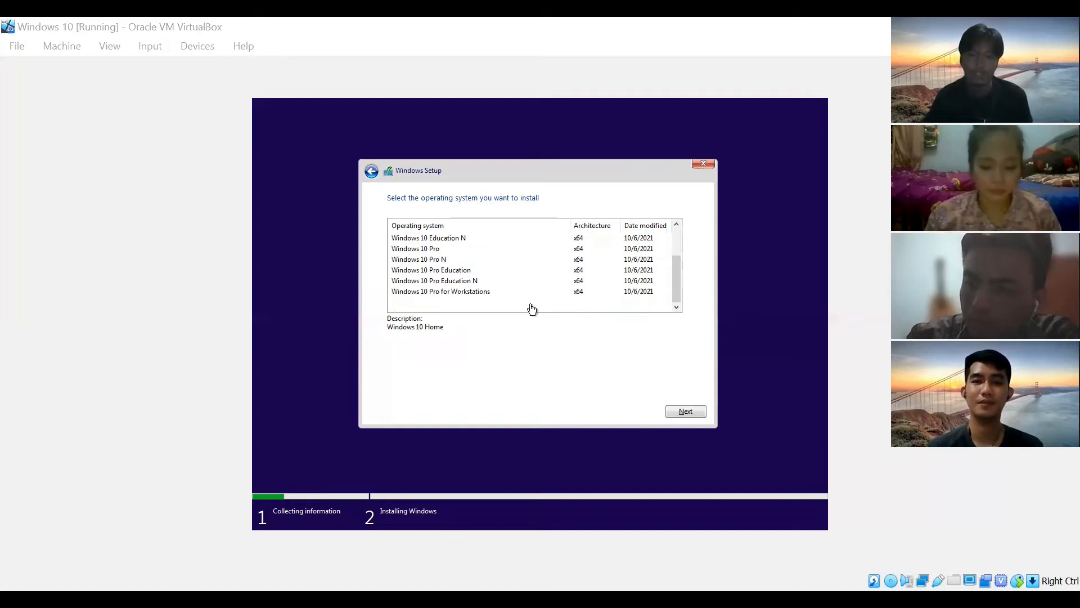
pyautogui.scroll(1, 531, 308)
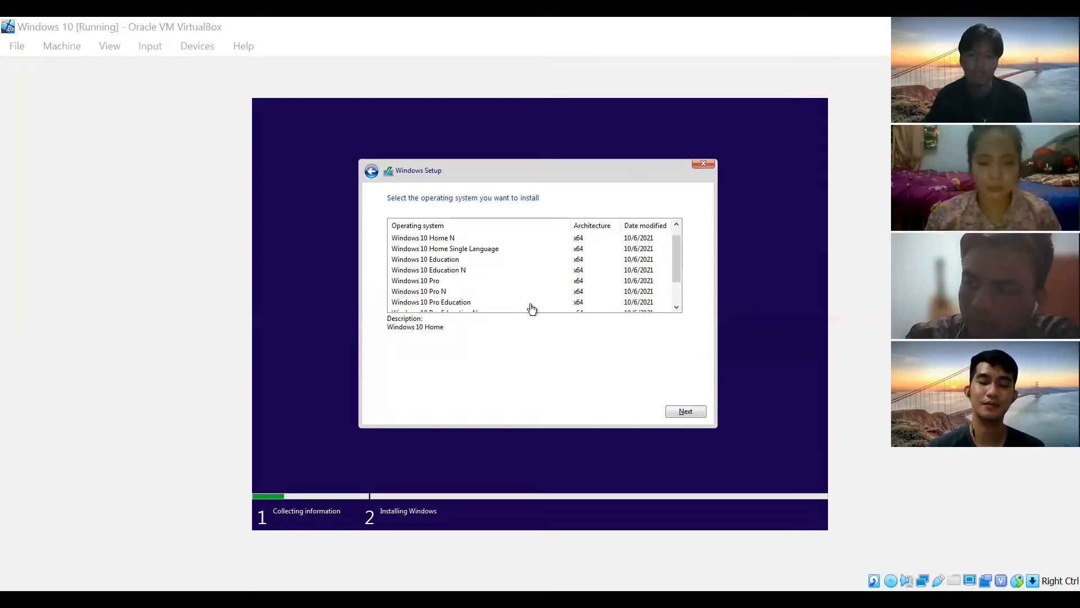
pyautogui.scroll(1, 532, 308)
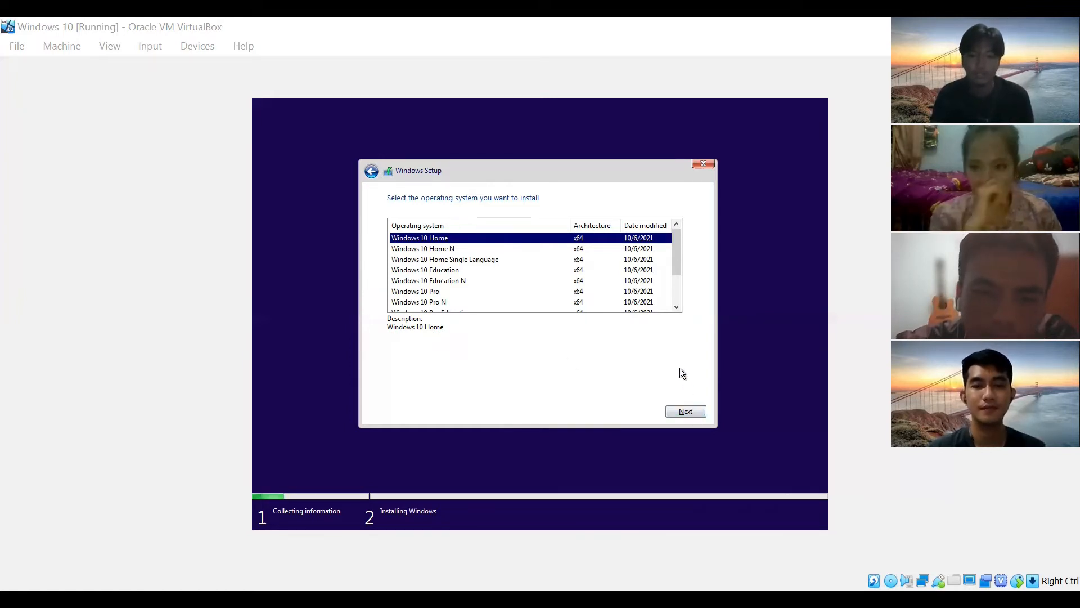
pyautogui.click(689, 412)
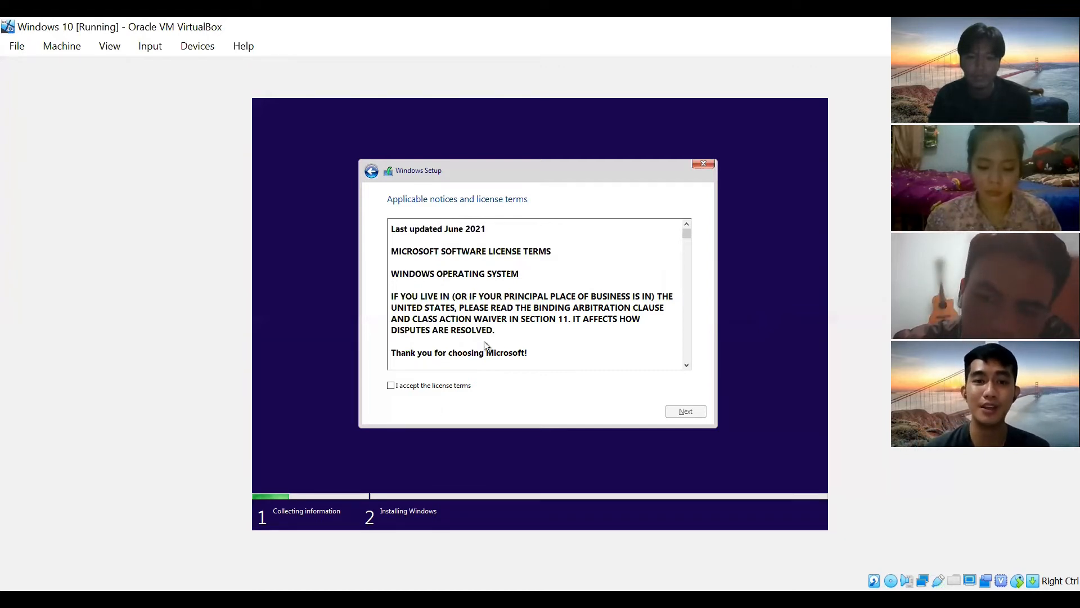
# - Tick 'I accept the license terms' and continue past the license page
pyautogui.scroll(-3, 567, 318)
pyautogui.scroll(-3, 567, 317)
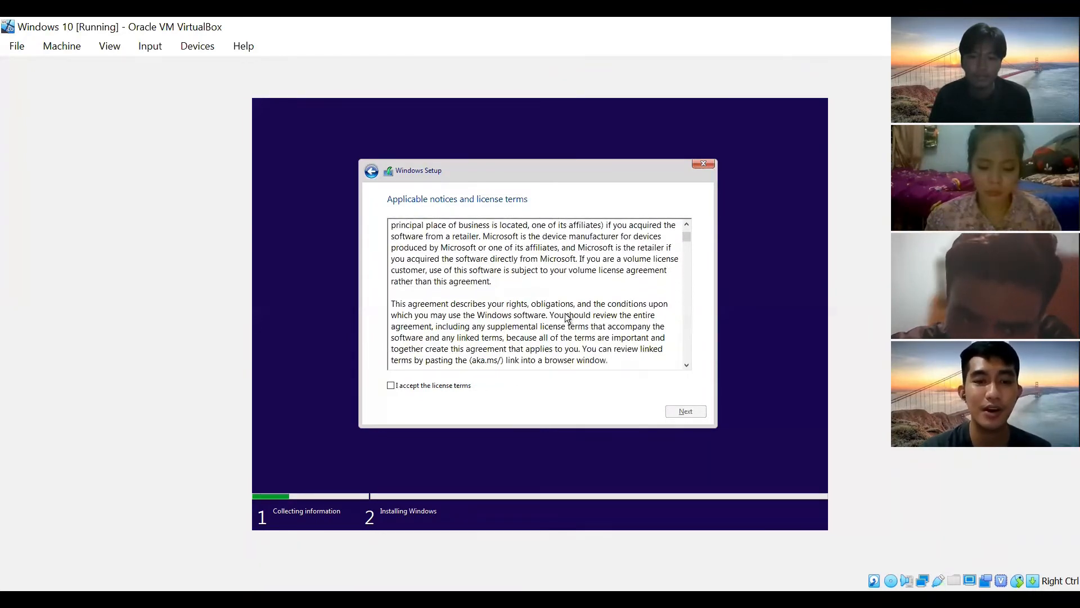
pyautogui.click(436, 385)
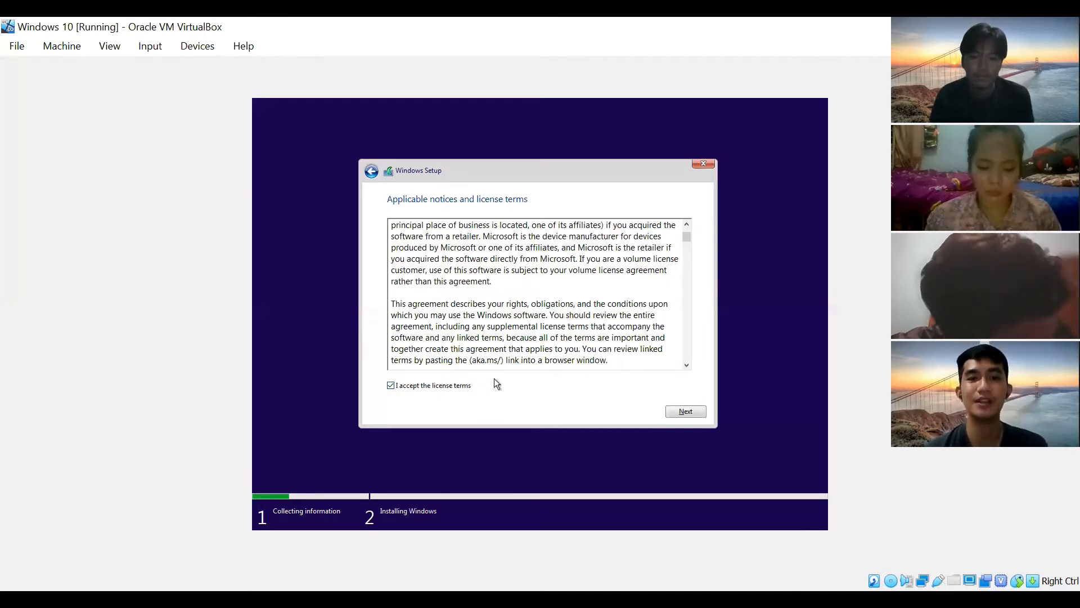
pyautogui.scroll(5, 612, 298)
pyautogui.scroll(-1, 612, 297)
pyautogui.scroll(-3, 612, 298)
pyautogui.scroll(-10, 611, 297)
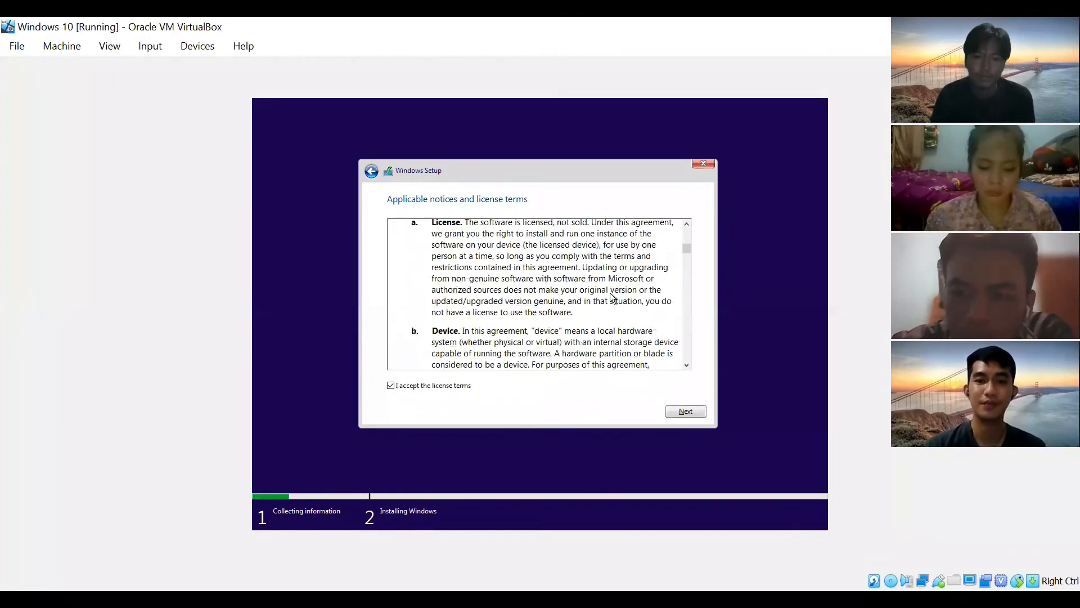
pyautogui.scroll(-10, 611, 294)
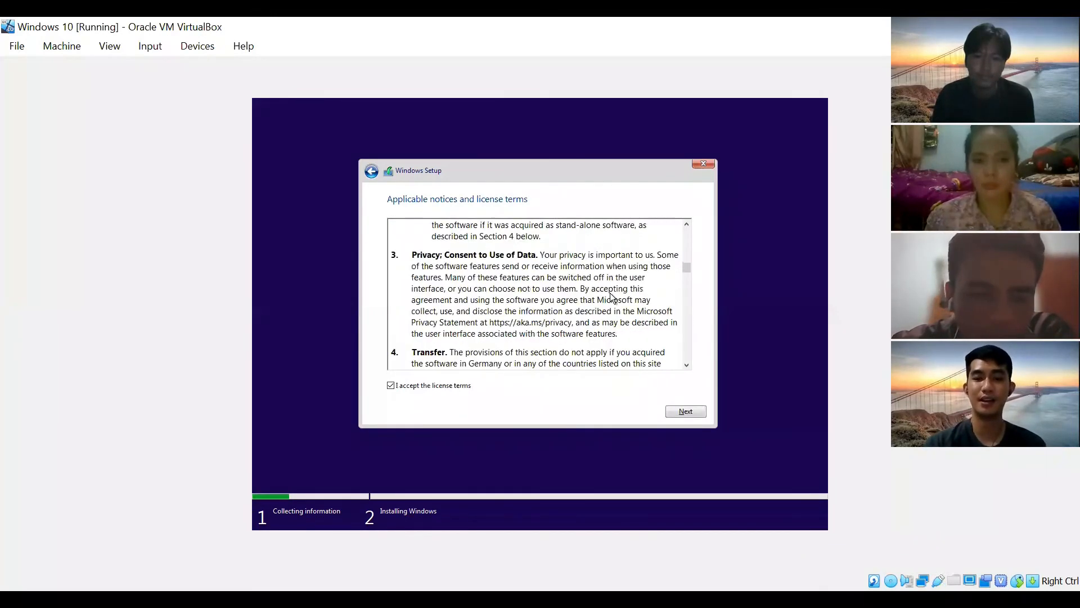
pyautogui.click(679, 409)
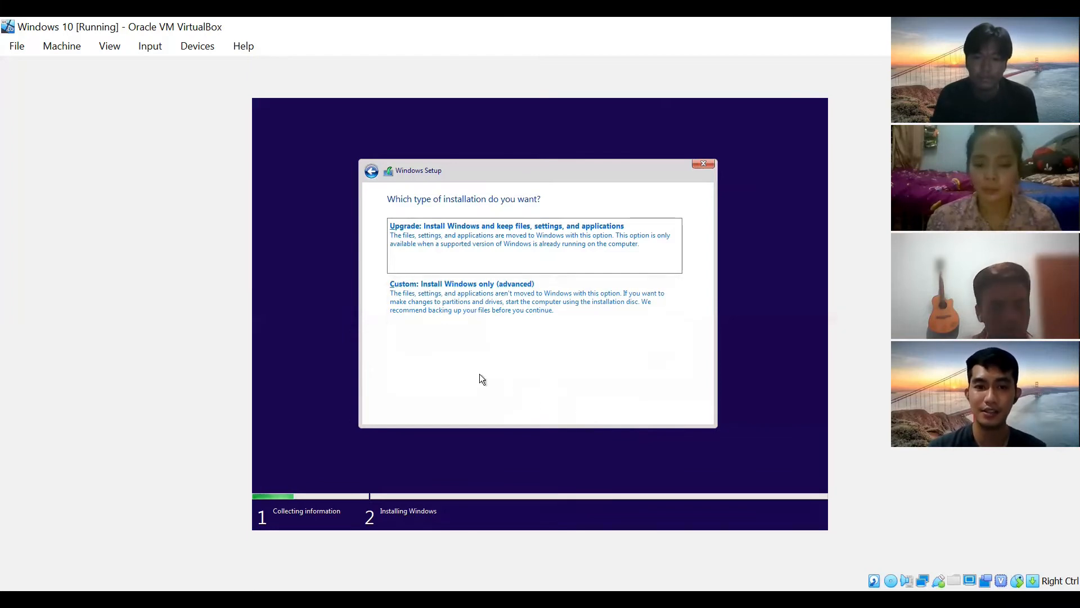
# - Choose 'Custom: Install Windows only (advanced)' for a clean install
pyautogui.click(511, 302)
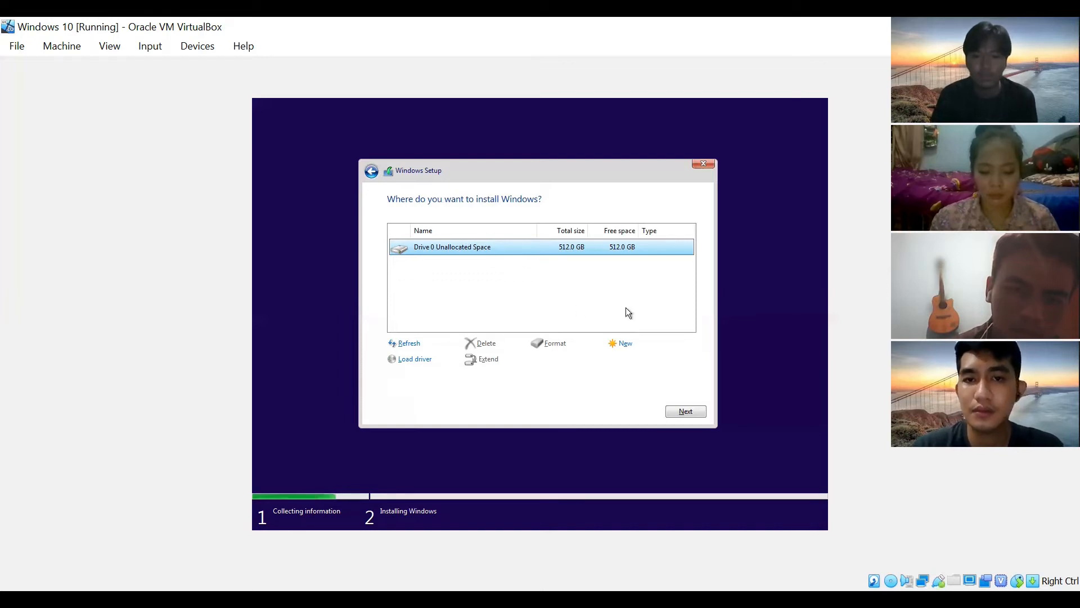
# - Create a 204288 MB partition on Drive 0, accept the system-partition notice, and select Partition 2
pyautogui.click(626, 344)
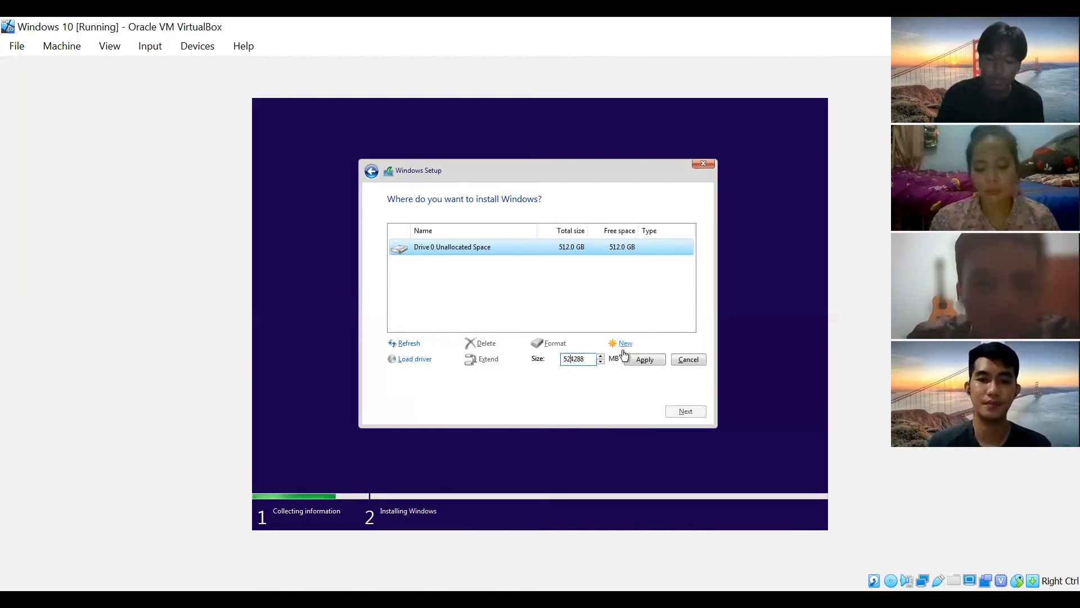
pyautogui.press('Delete')
pyautogui.press('Delete')
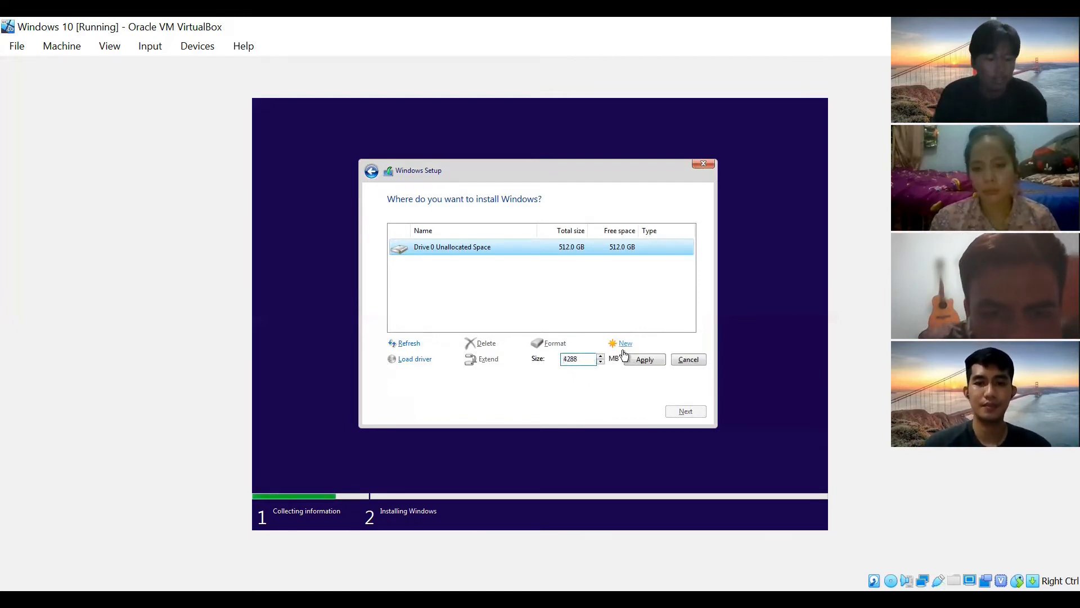
pyautogui.write('20')
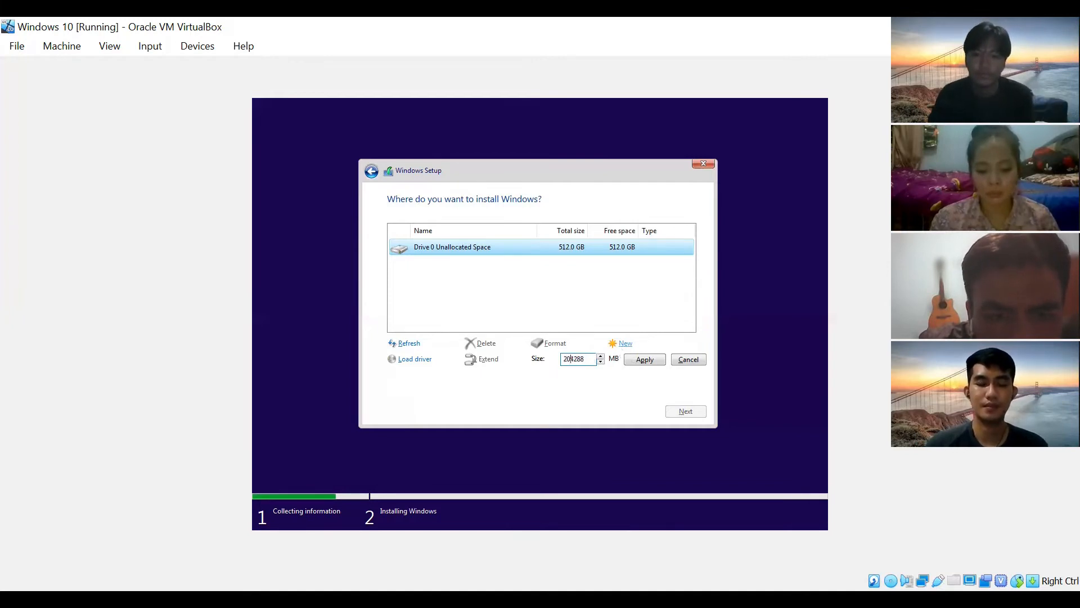
pyautogui.click(645, 360)
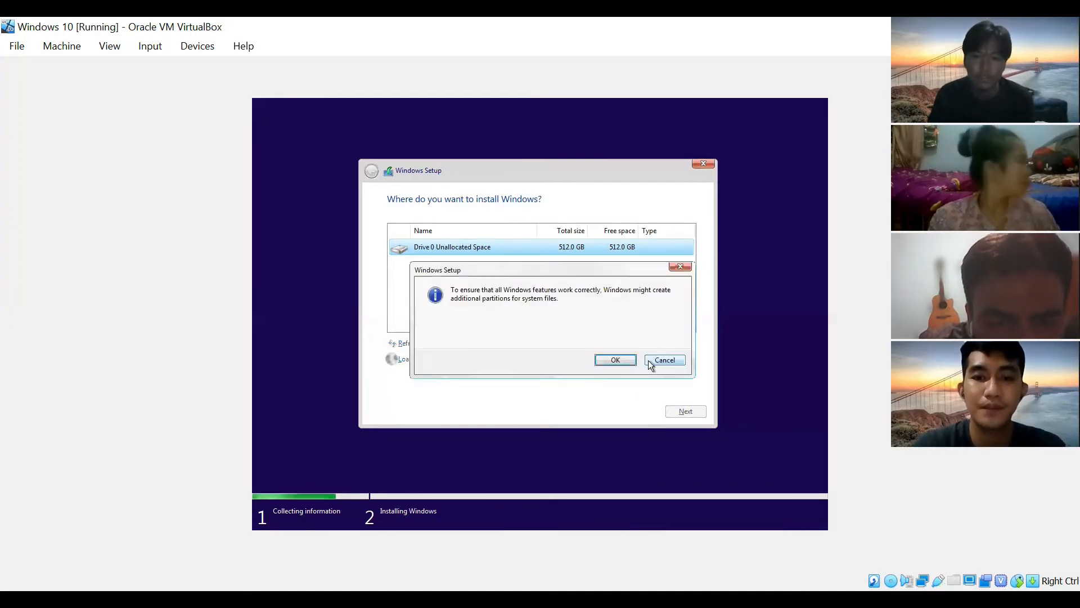
pyautogui.click(608, 361)
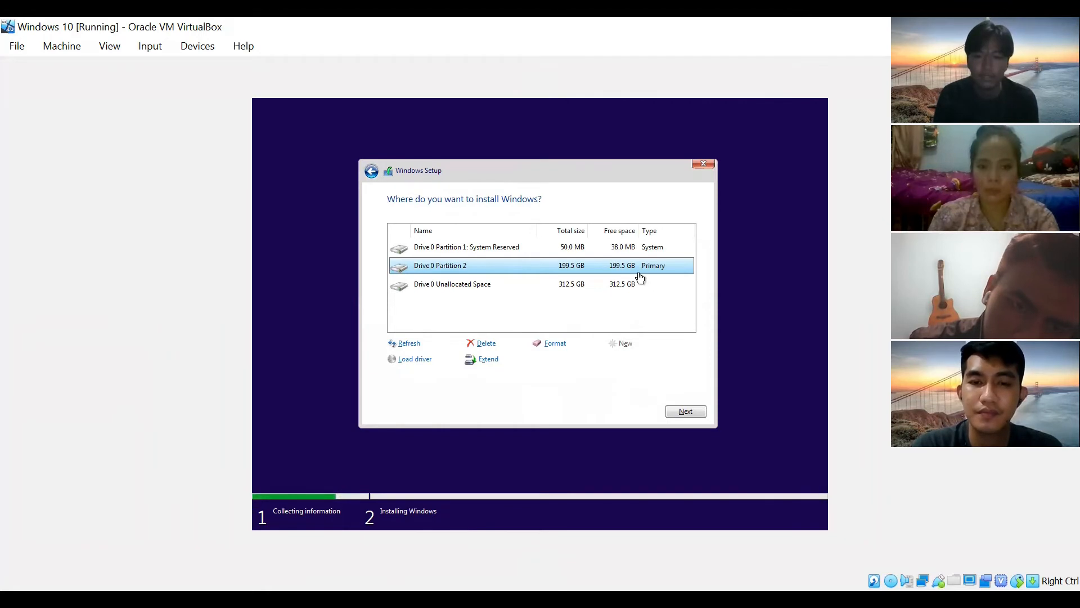
pyautogui.click(618, 283)
pyautogui.click(620, 271)
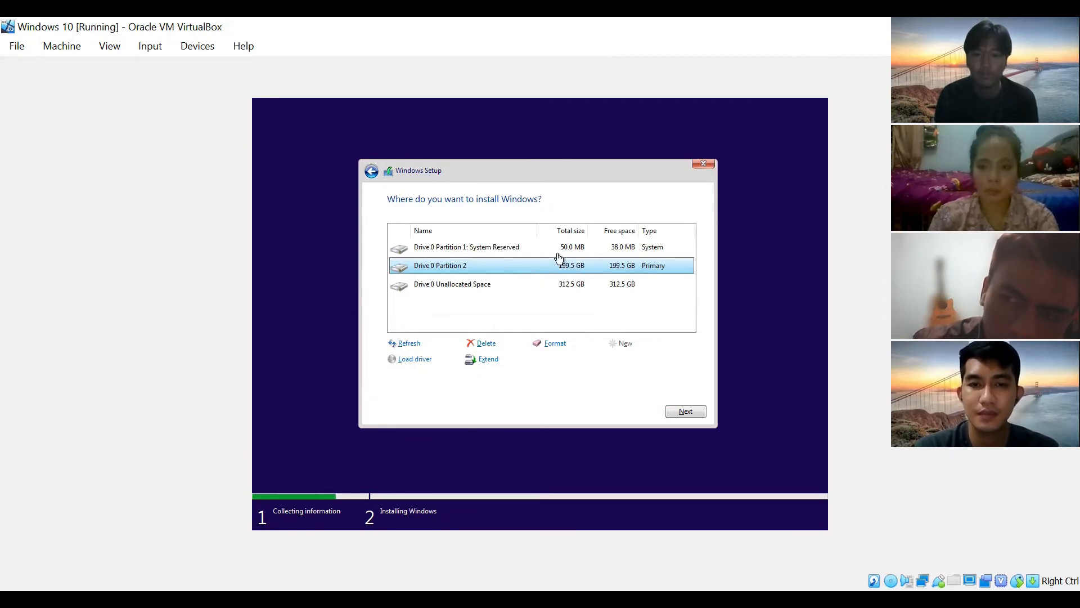
# - Install Windows onto Drive 0 Partition 2 and wait for the region page
pyautogui.click(687, 410)
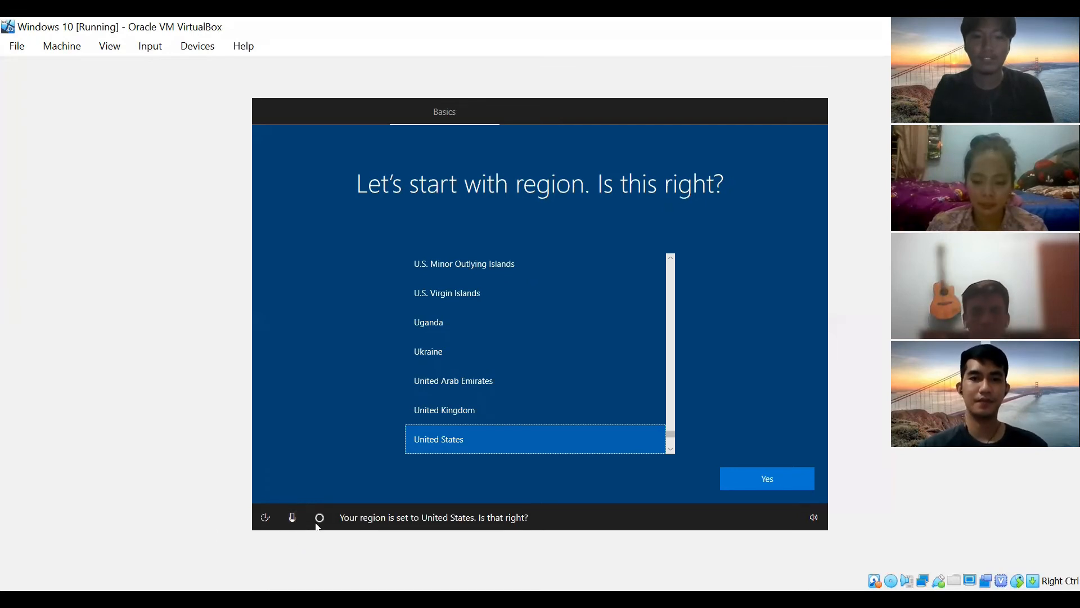
# - Mute Cortana, then select and confirm Indonesia as the region
pyautogui.click(292, 517)
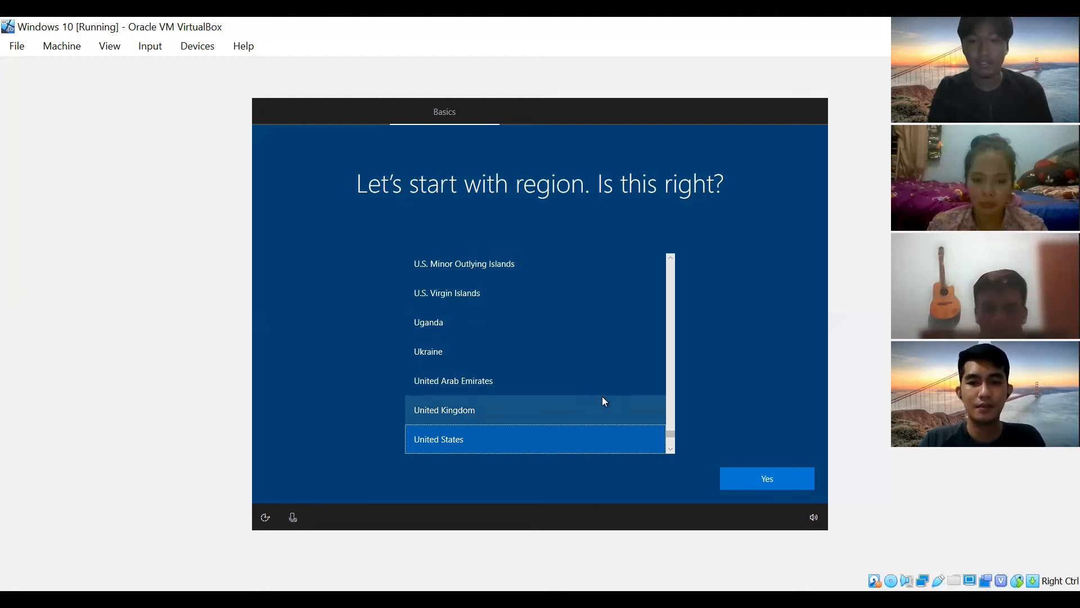
pyautogui.scroll(1, 604, 401)
pyautogui.moveTo(670, 433); pyautogui.dragTo(673, 338)
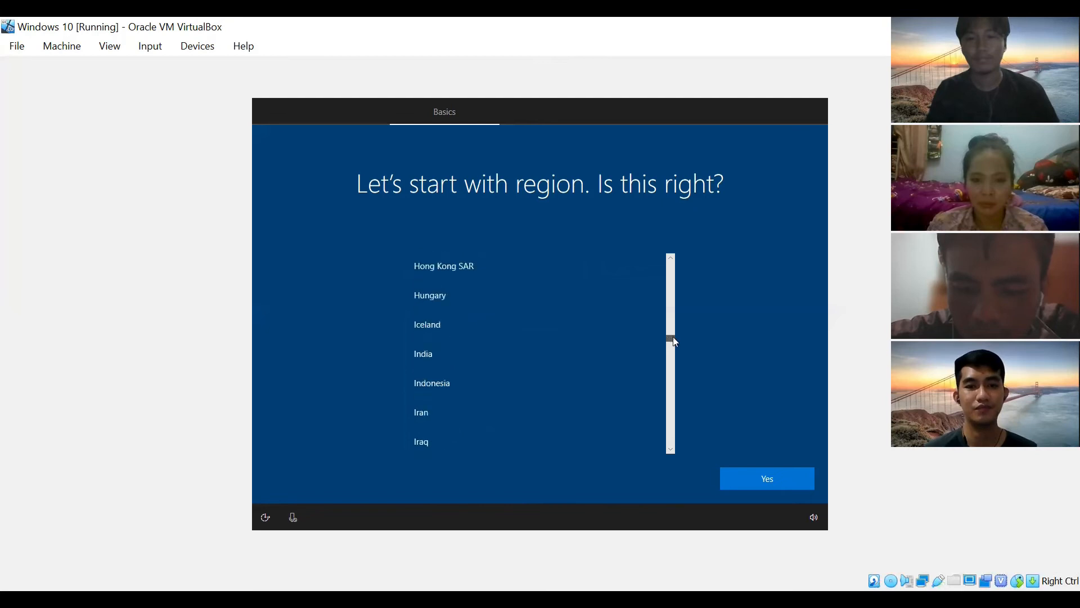
pyautogui.click(550, 383)
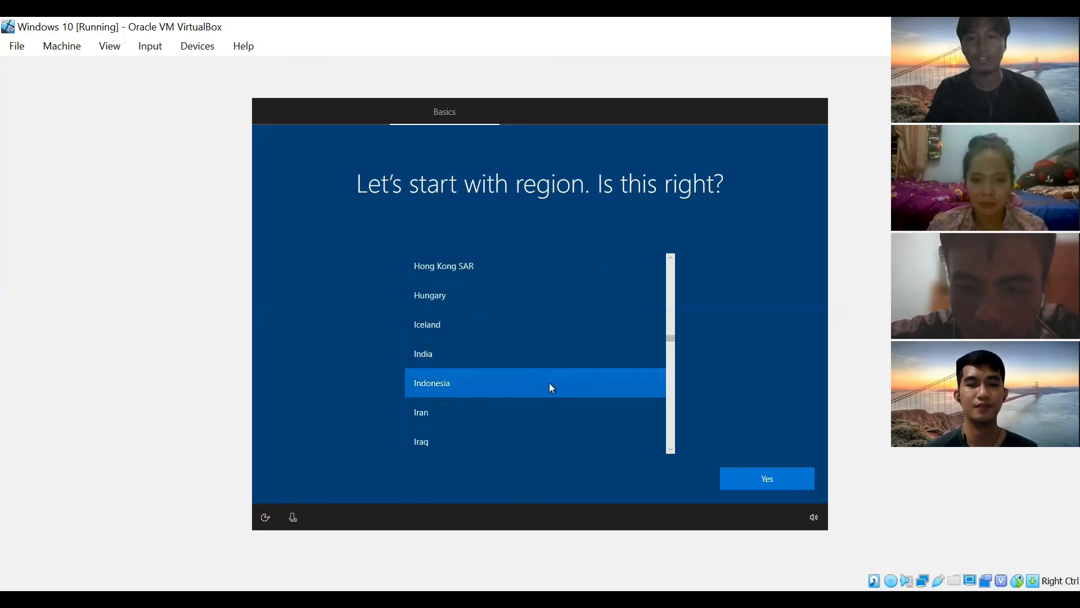
pyautogui.click(746, 470)
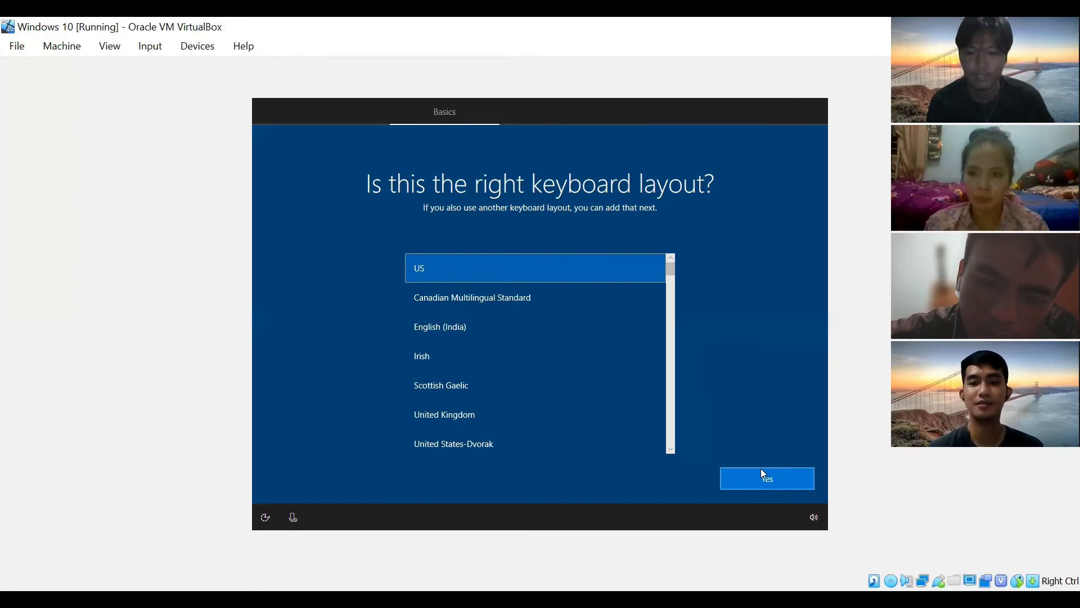
# - Keep US as the only keyboard layout, skipping a second layout
pyautogui.click(776, 481)
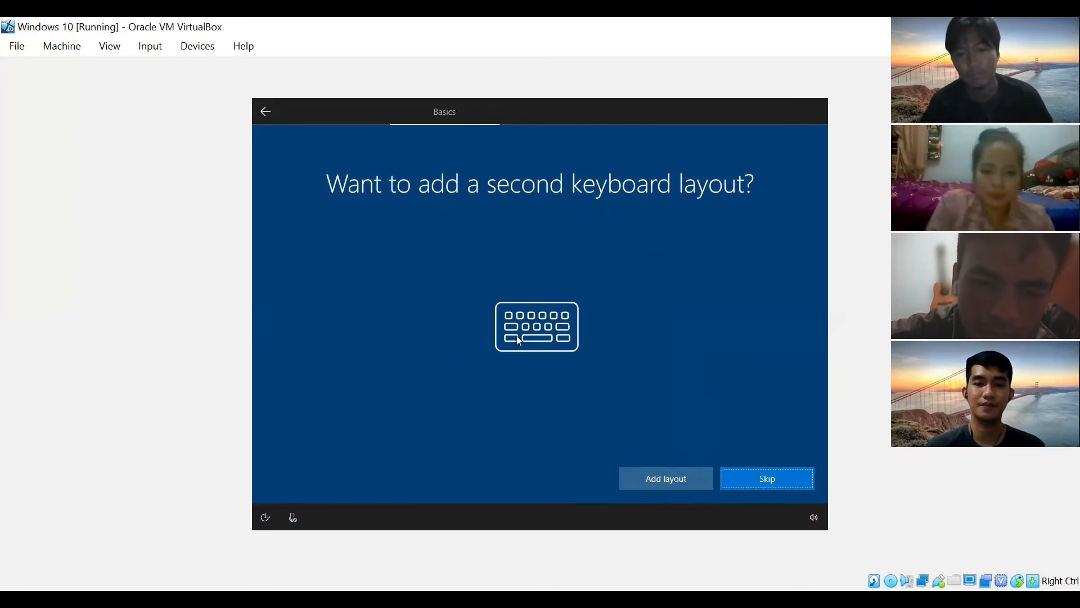
pyautogui.click(772, 480)
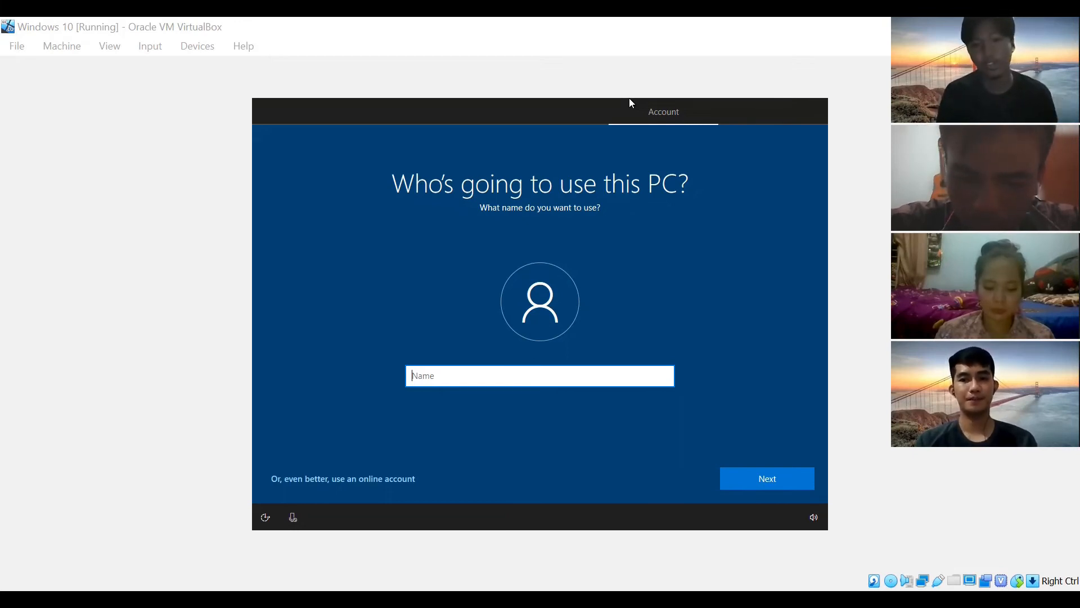
# - Enter the local account's user name, then set and confirm its password
pyautogui.write('Rizki')
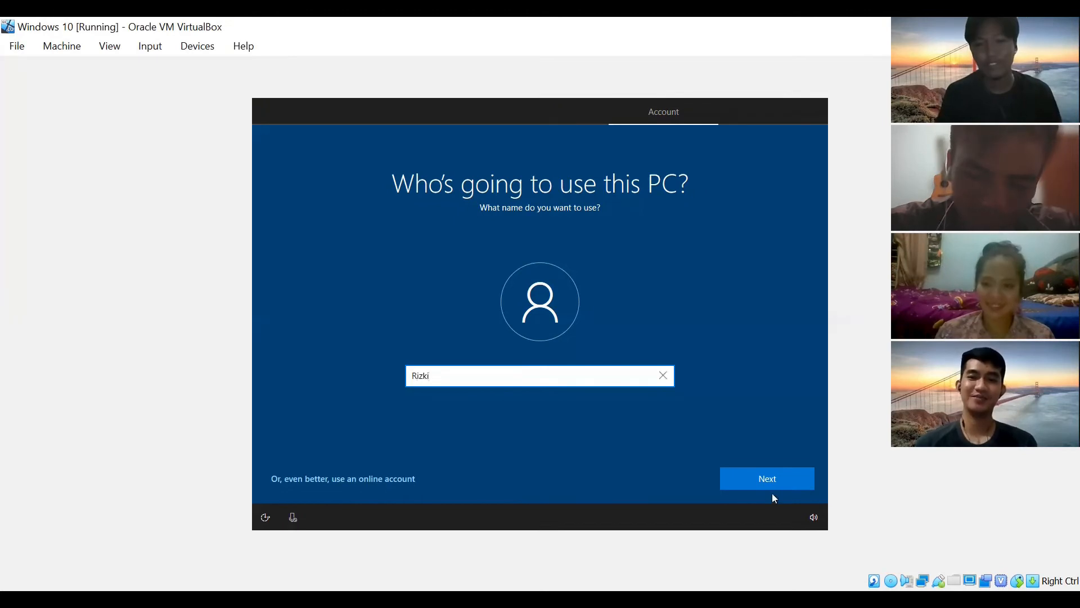
pyautogui.click(770, 479)
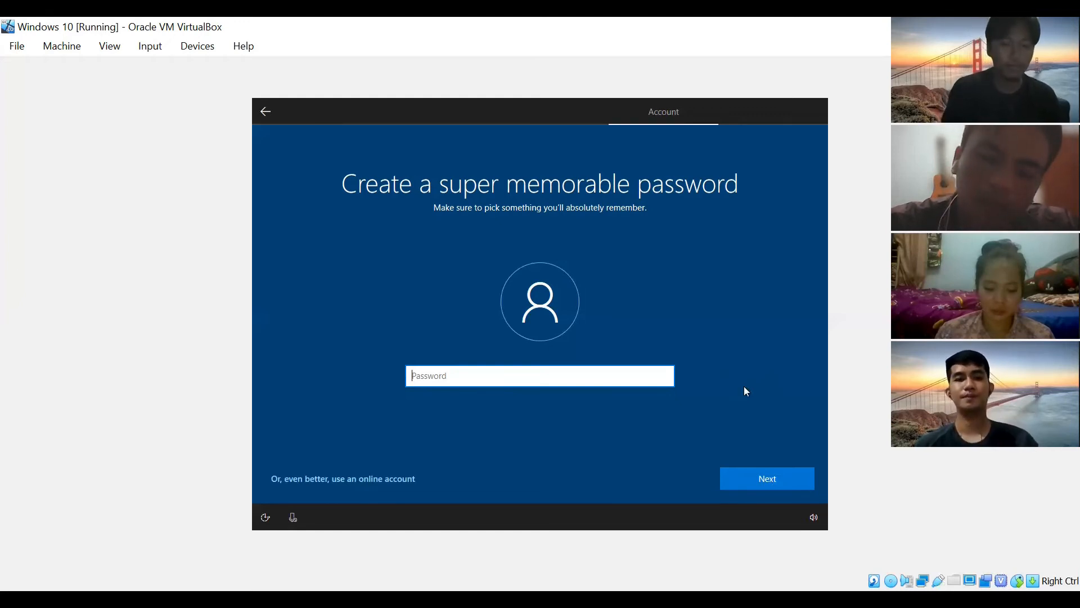
pyautogui.write('a')
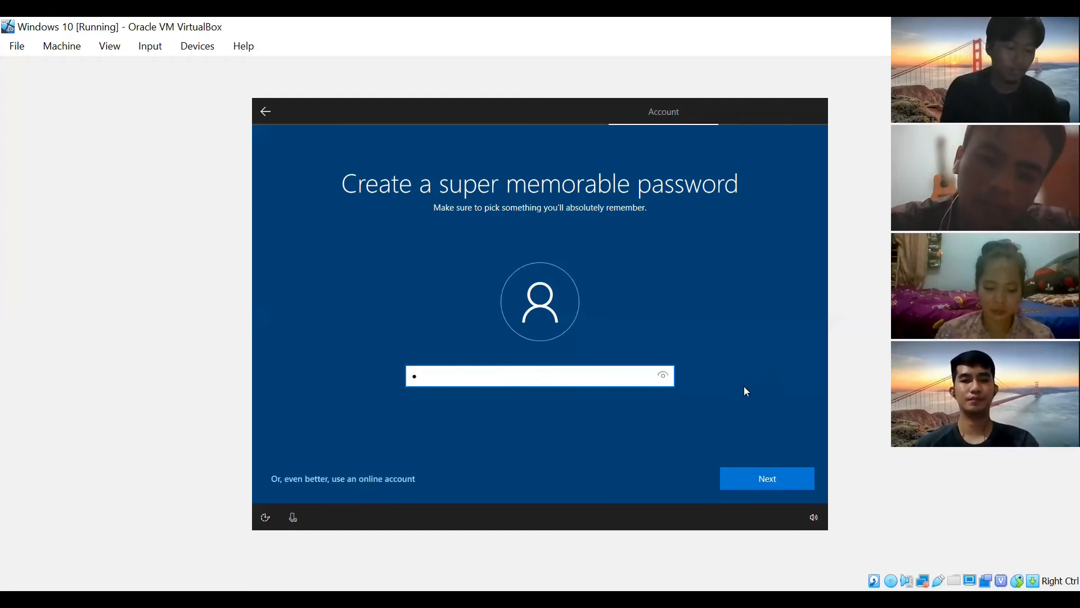
pyautogui.write('aaaaaaaa')
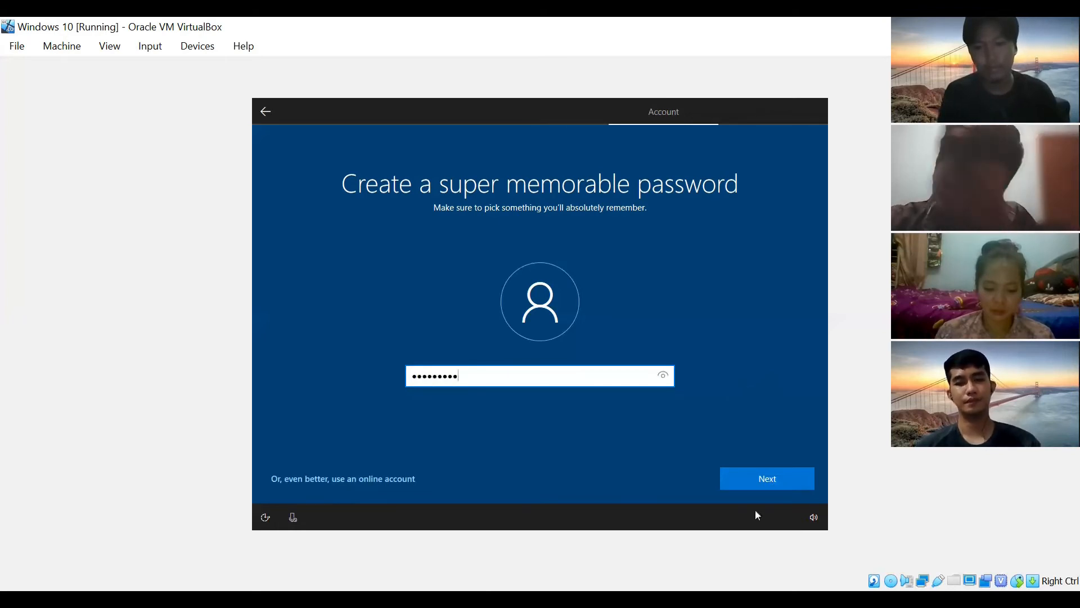
pyautogui.click(763, 477)
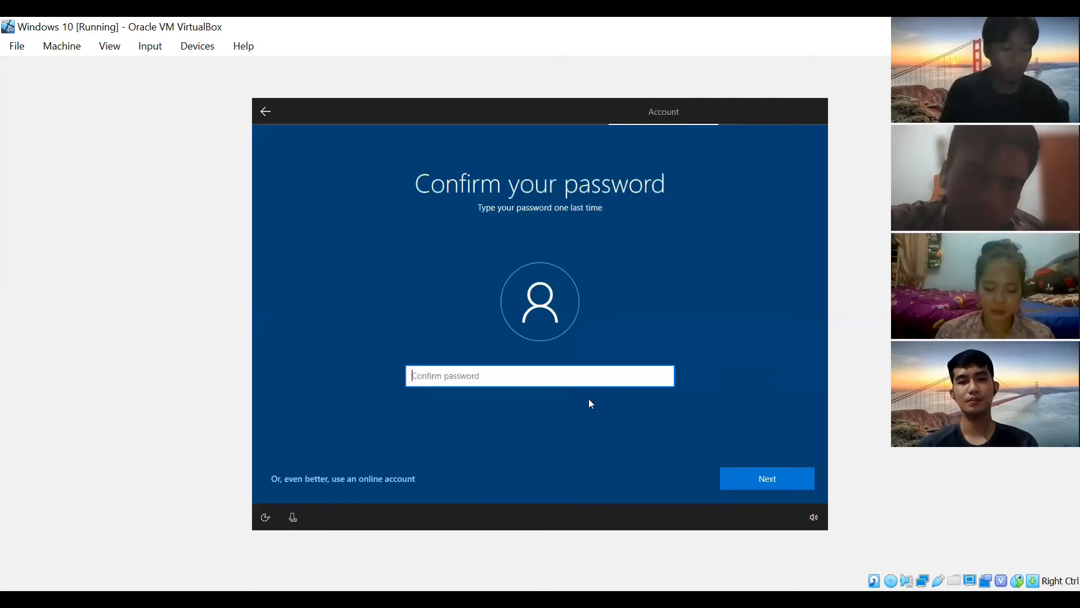
pyautogui.write('aaaaaaaaa')
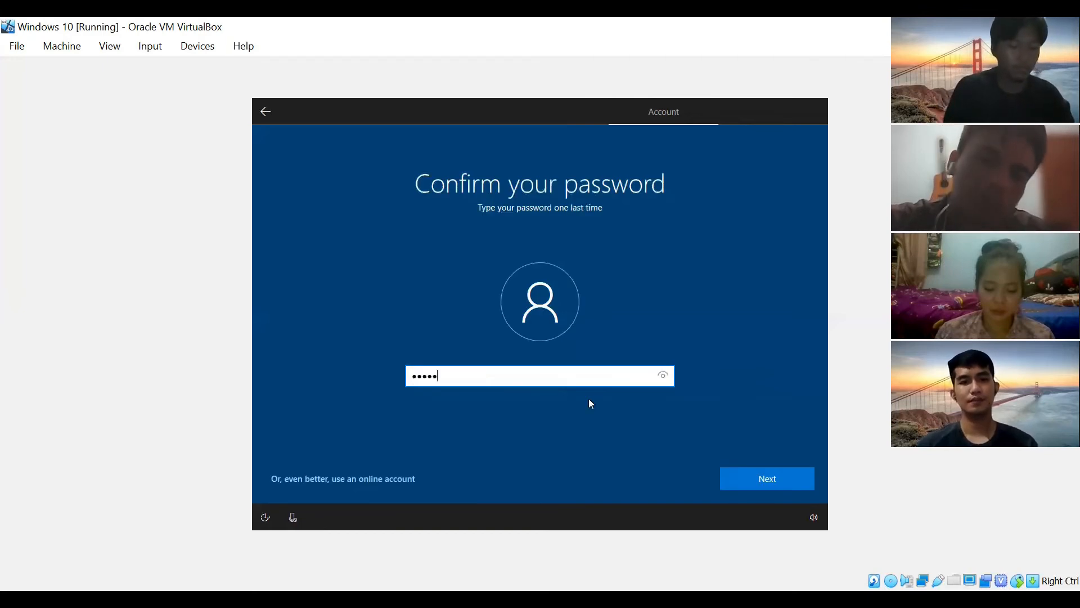
pyautogui.click(760, 477)
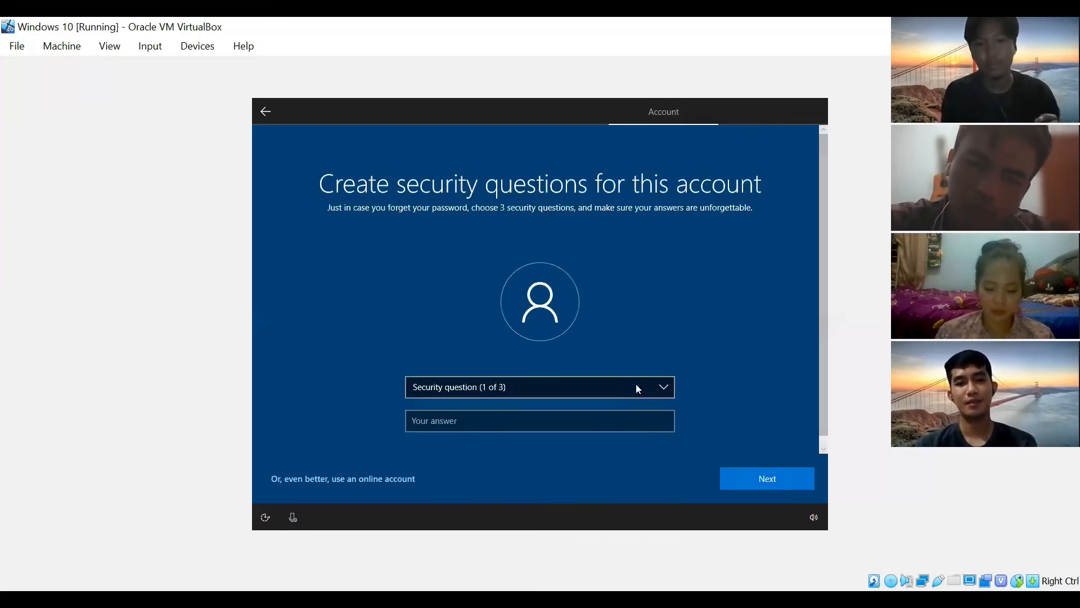
# - Set the first security question to the first pet's name and enter its answer
pyautogui.click(636, 384)
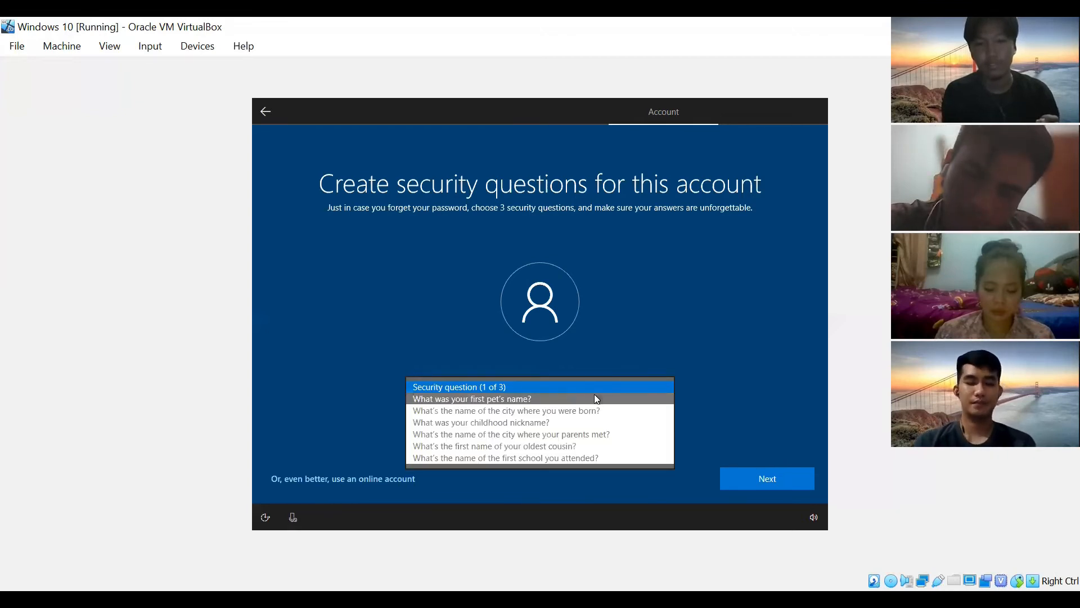
pyautogui.click(595, 398)
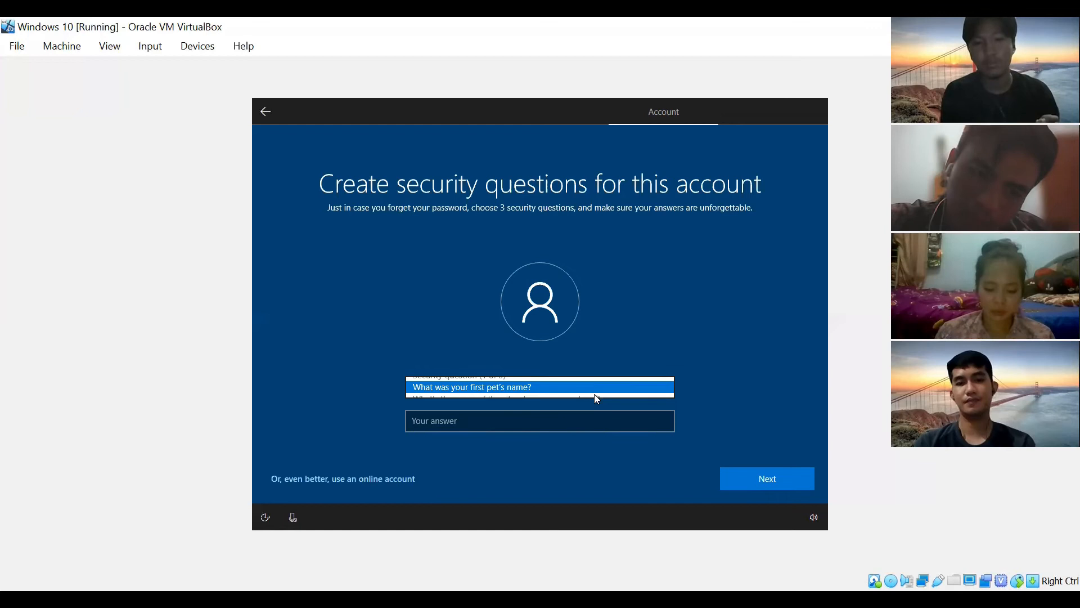
pyautogui.click(557, 426)
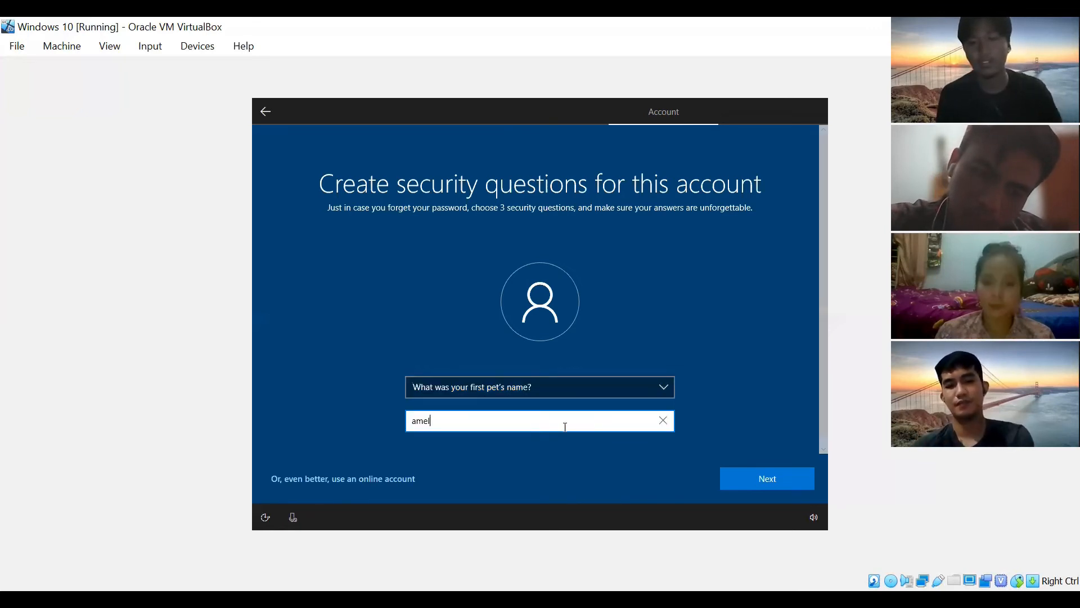
pyautogui.click(766, 478)
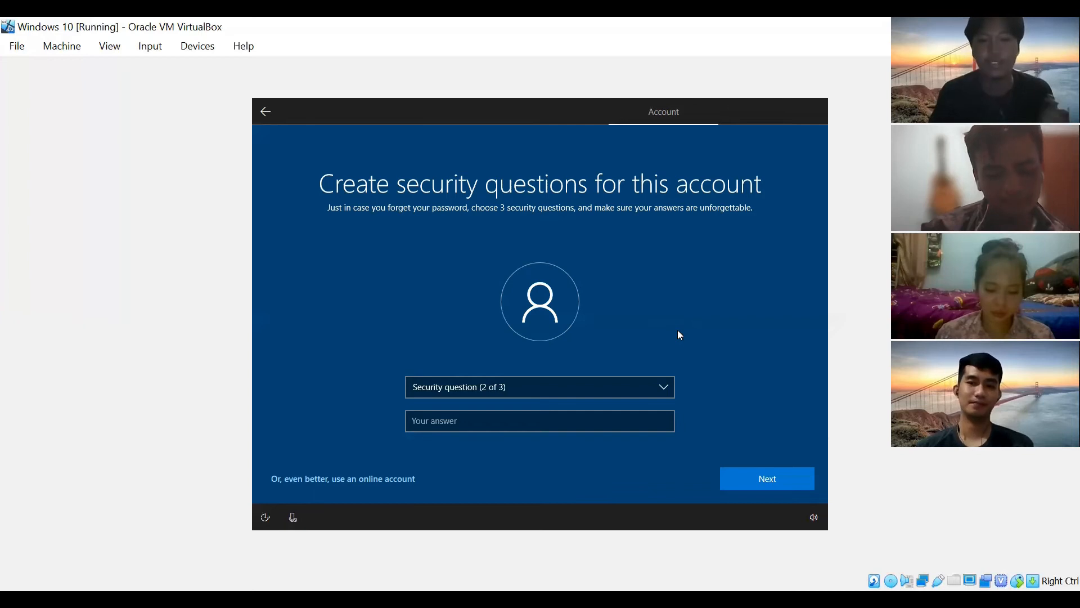
# - Set the second security question to the birth city and enter its answer
pyautogui.click(652, 392)
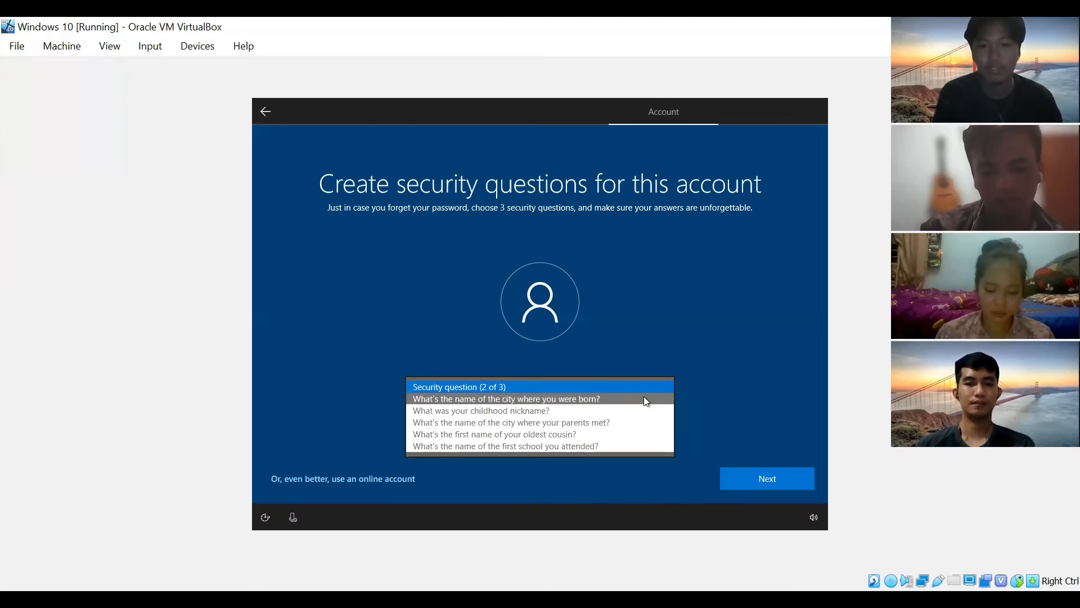
pyautogui.click(644, 398)
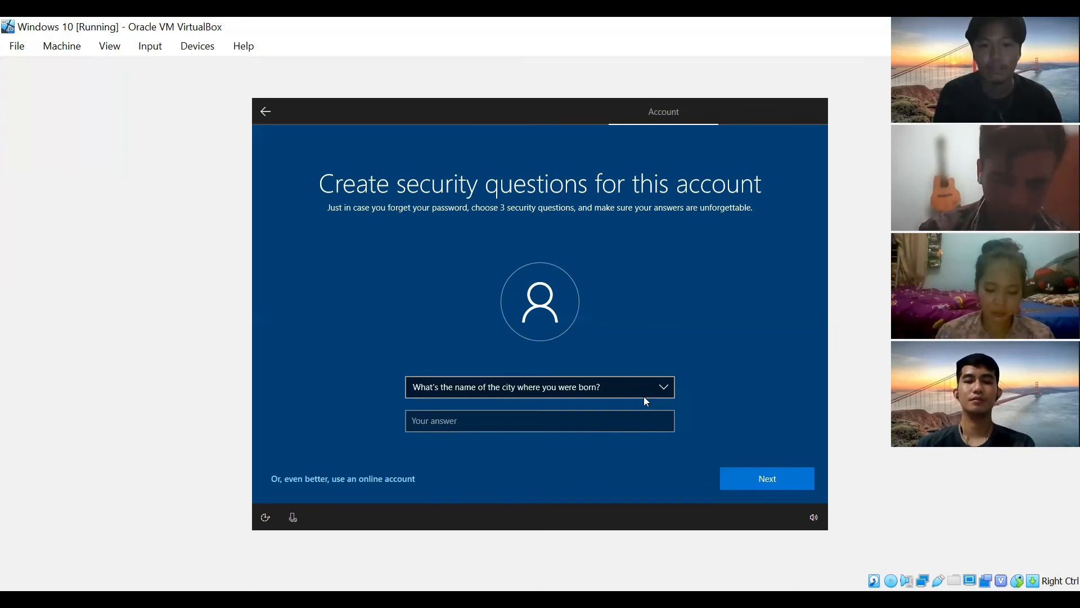
pyautogui.click(674, 415)
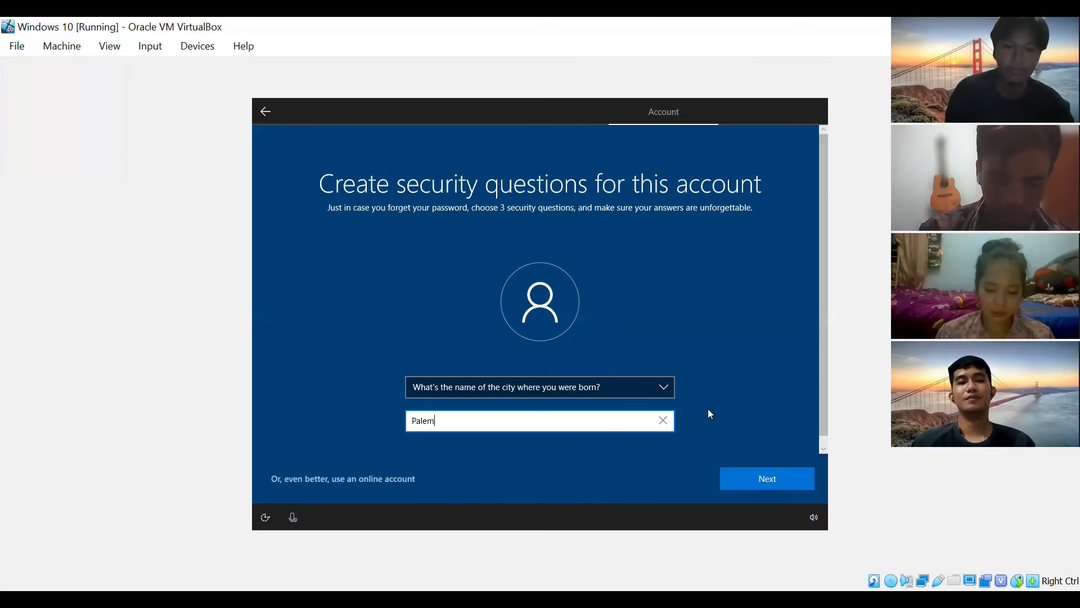
pyautogui.click(746, 484)
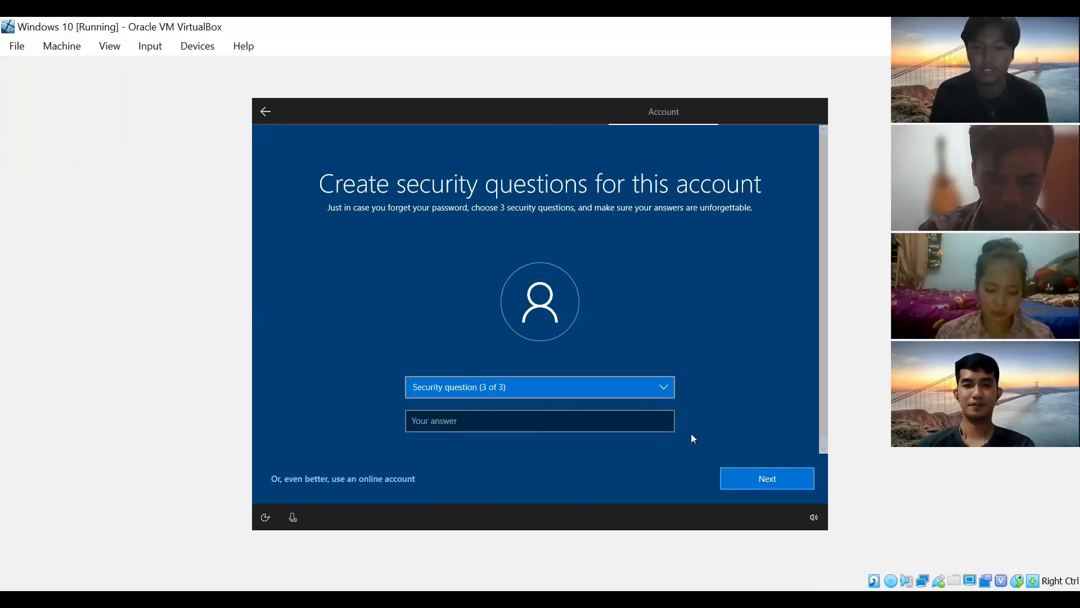
# - Set the third question to the first school attended, answer it, and continue
pyautogui.click(650, 393)
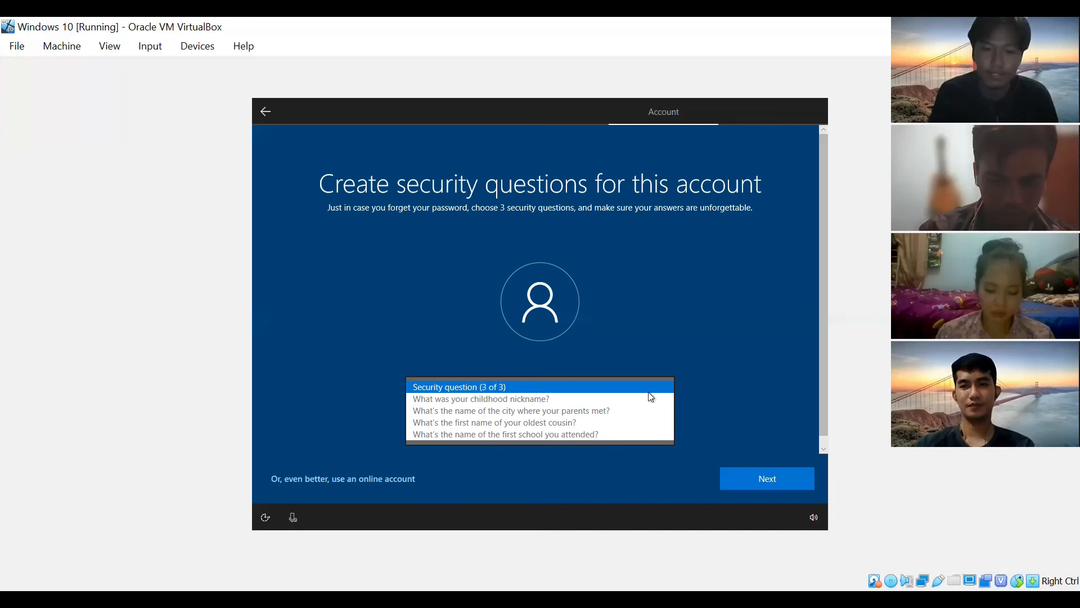
pyautogui.click(602, 435)
pyautogui.click(602, 422)
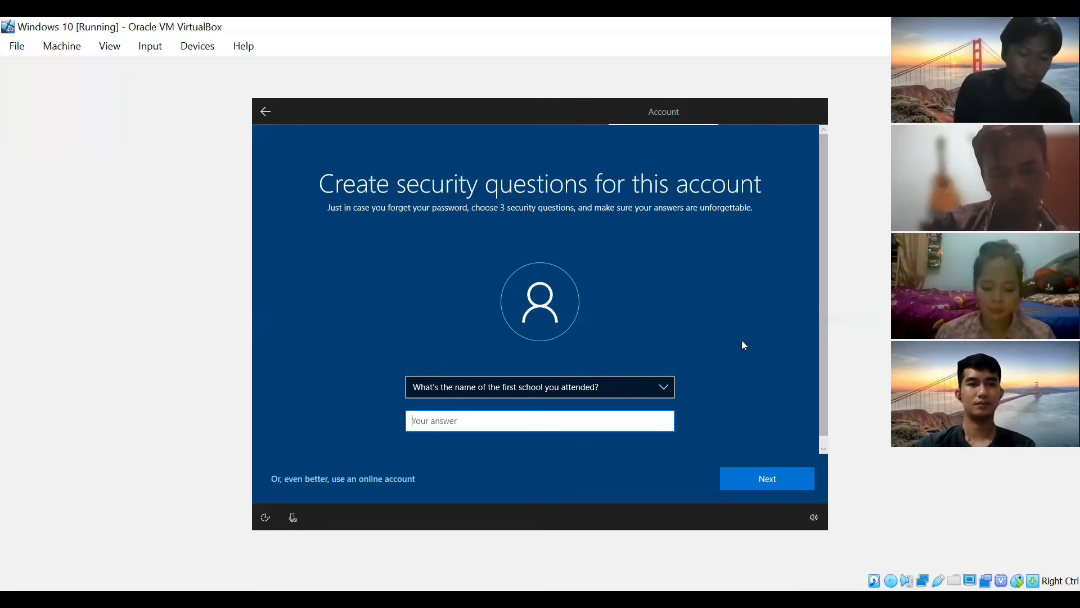
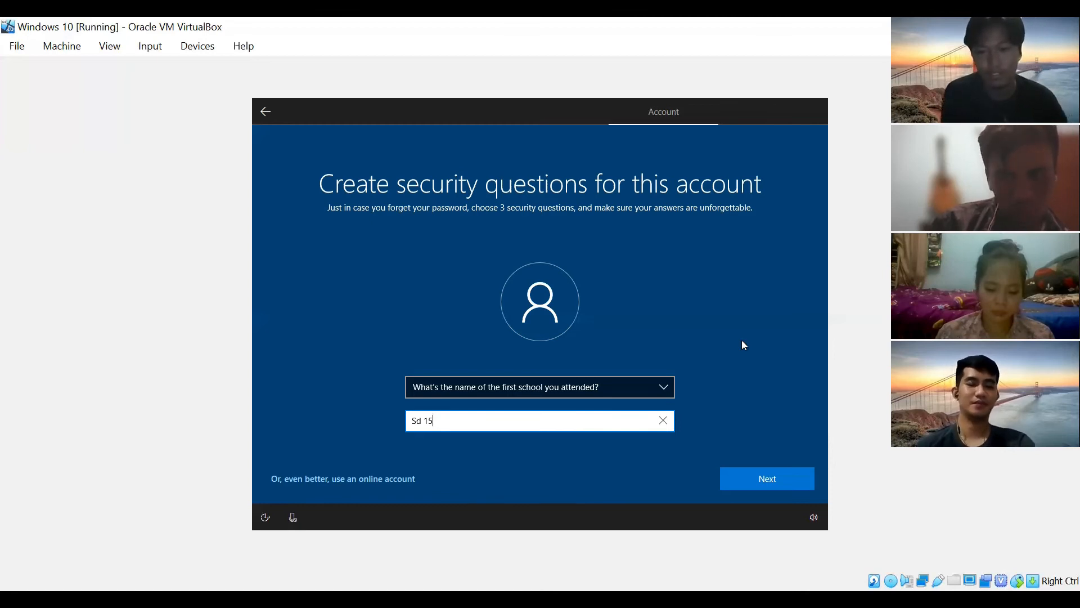
pyautogui.click(786, 476)
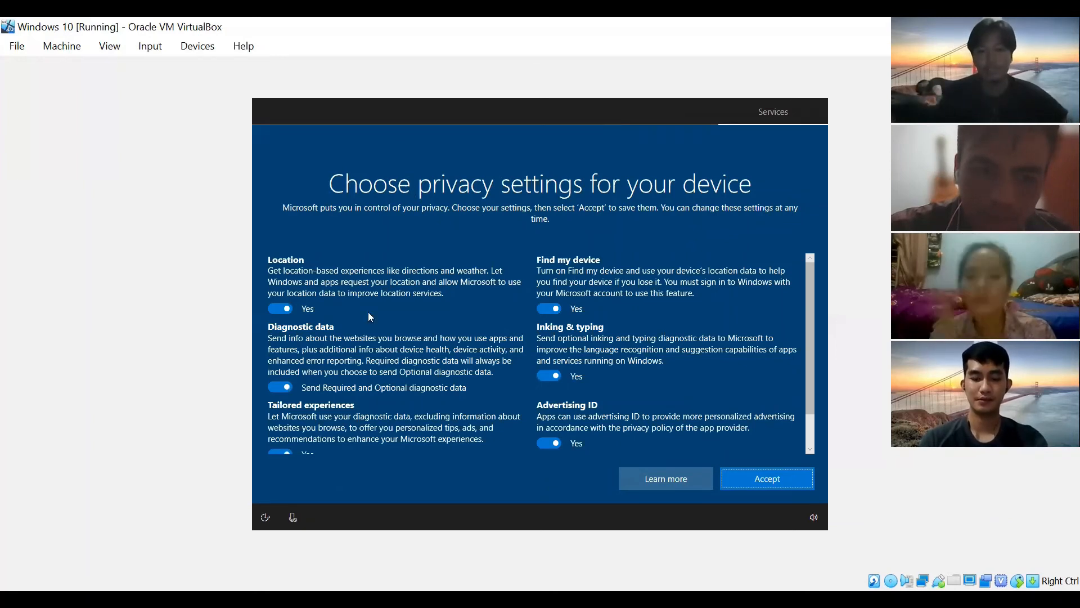
# - Switch the Advertising ID privacy setting to No, leaving the others on Yes
pyautogui.scroll(-1, 249, 259)
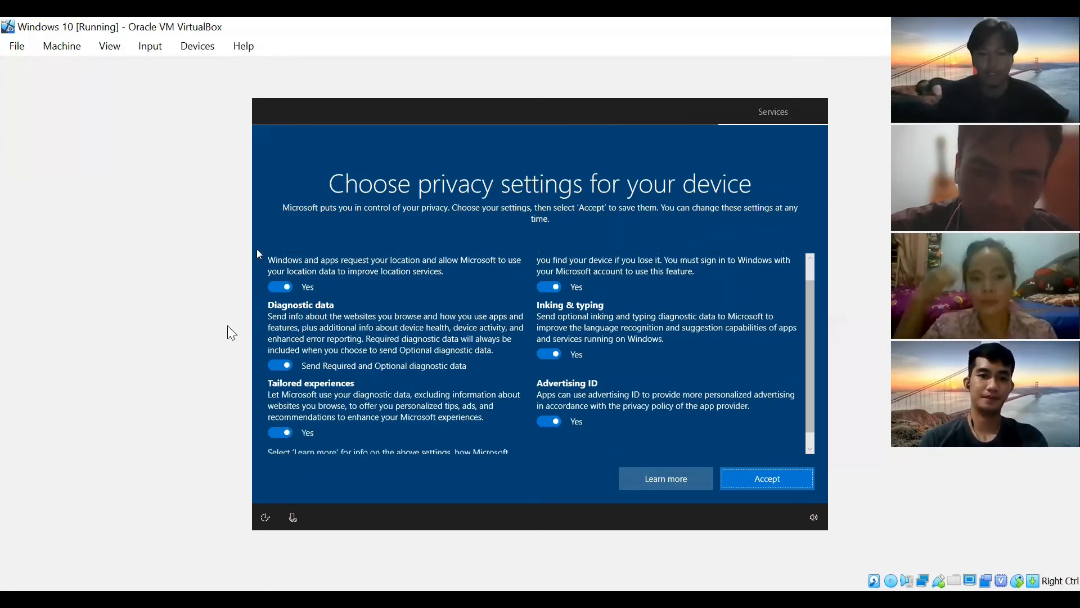
pyautogui.scroll(-1, 325, 308)
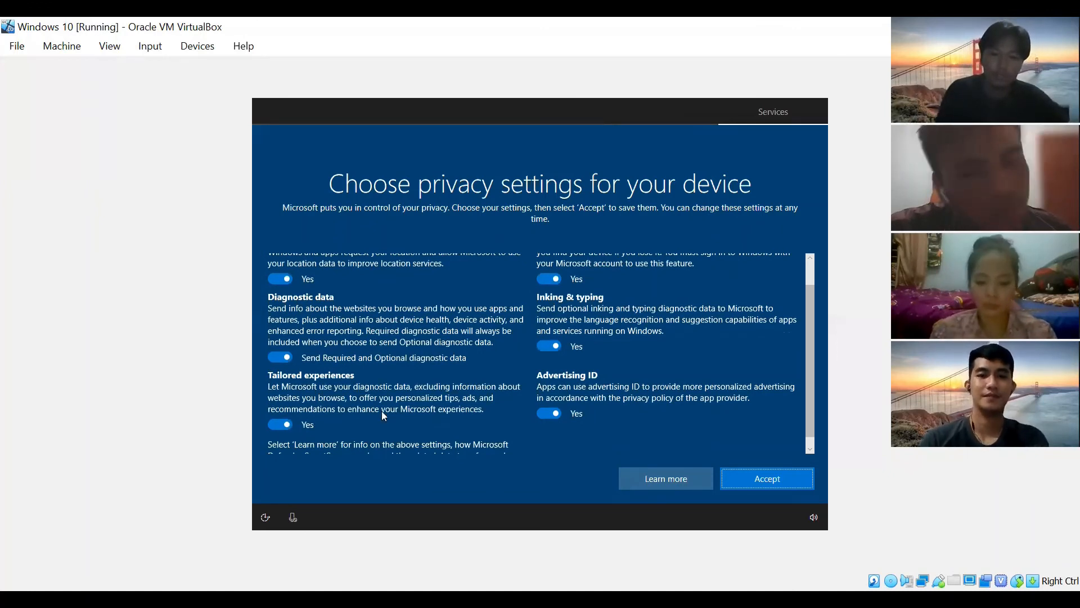
pyautogui.scroll(-1, 381, 410)
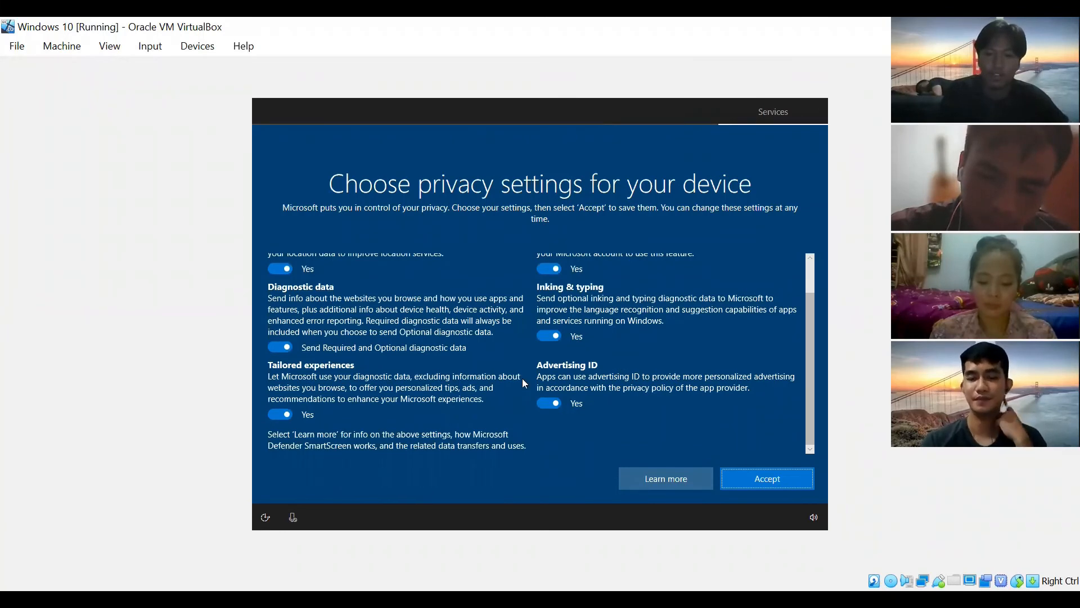
pyautogui.click(547, 405)
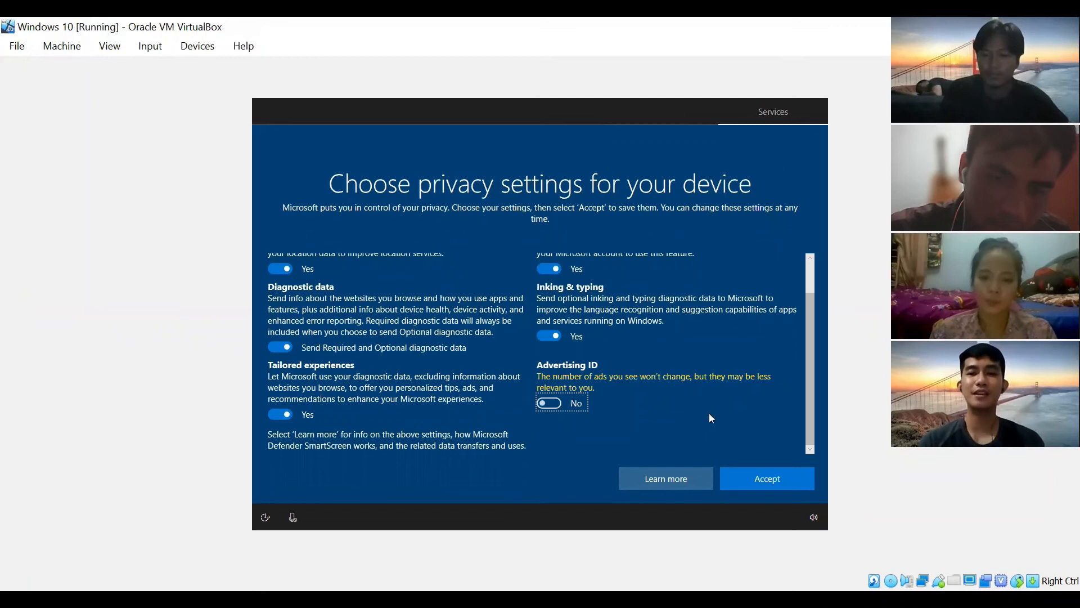
pyautogui.scroll(1, 709, 414)
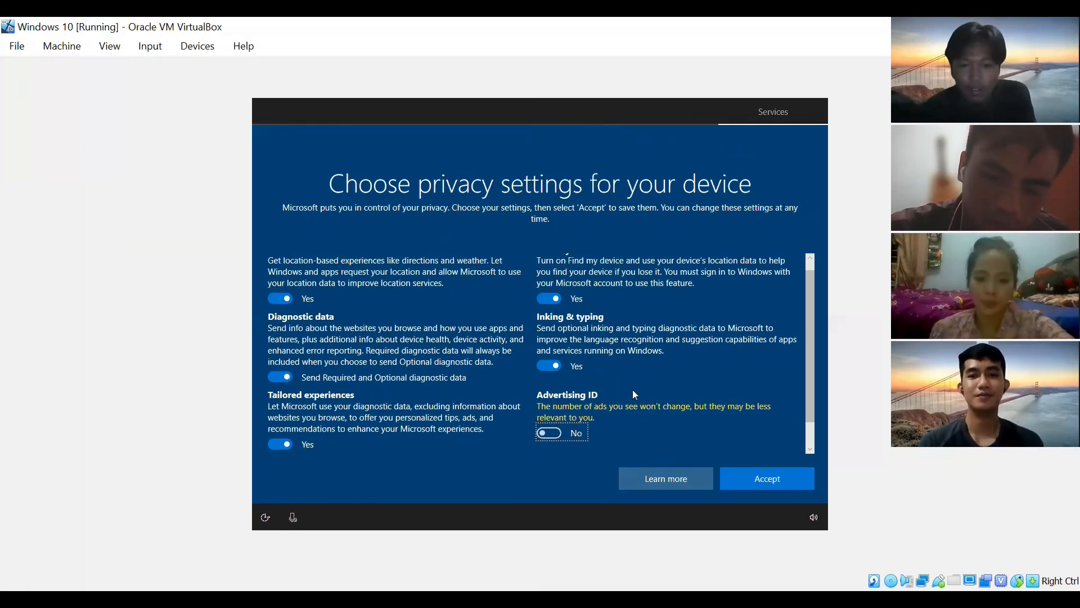
pyautogui.scroll(1, 633, 391)
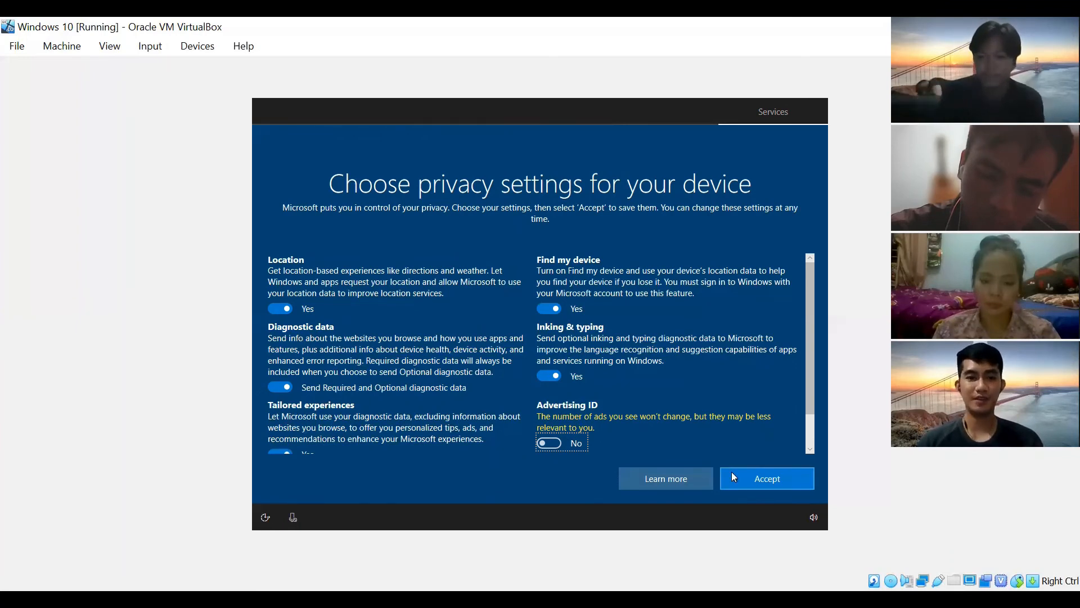
# - Accept the privacy settings, check the Start menu, and choose 'Maybe later' for Edge
pyautogui.click(782, 483)
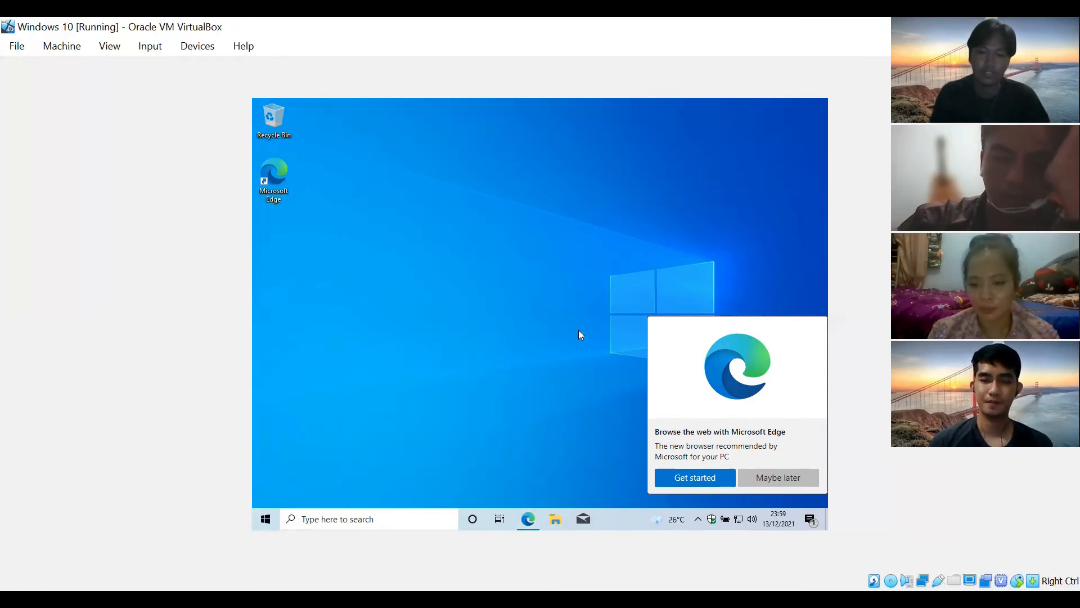
pyautogui.press('super')
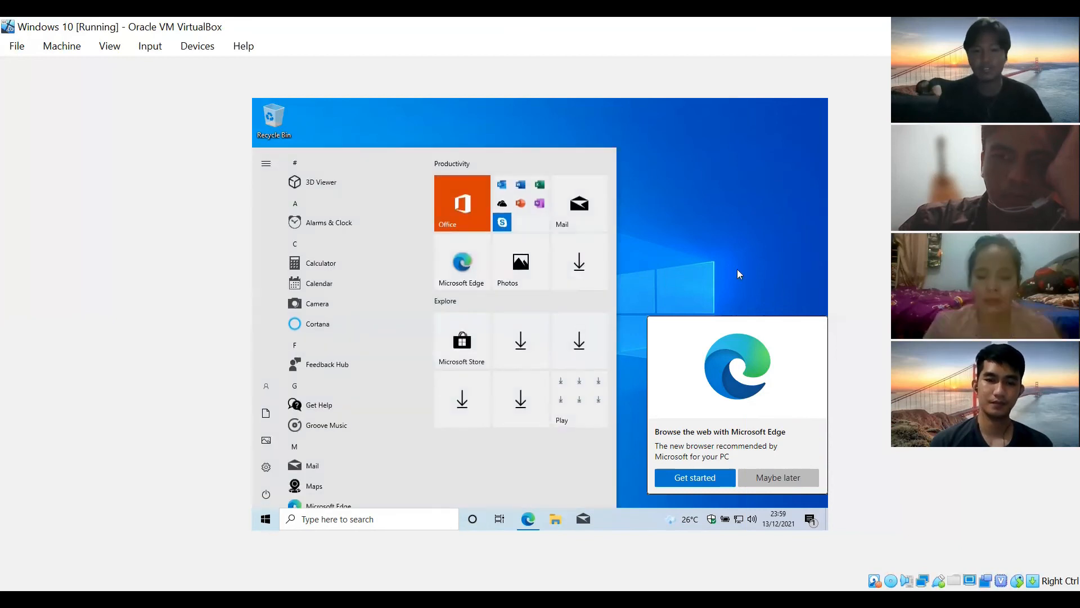
pyautogui.click(723, 249)
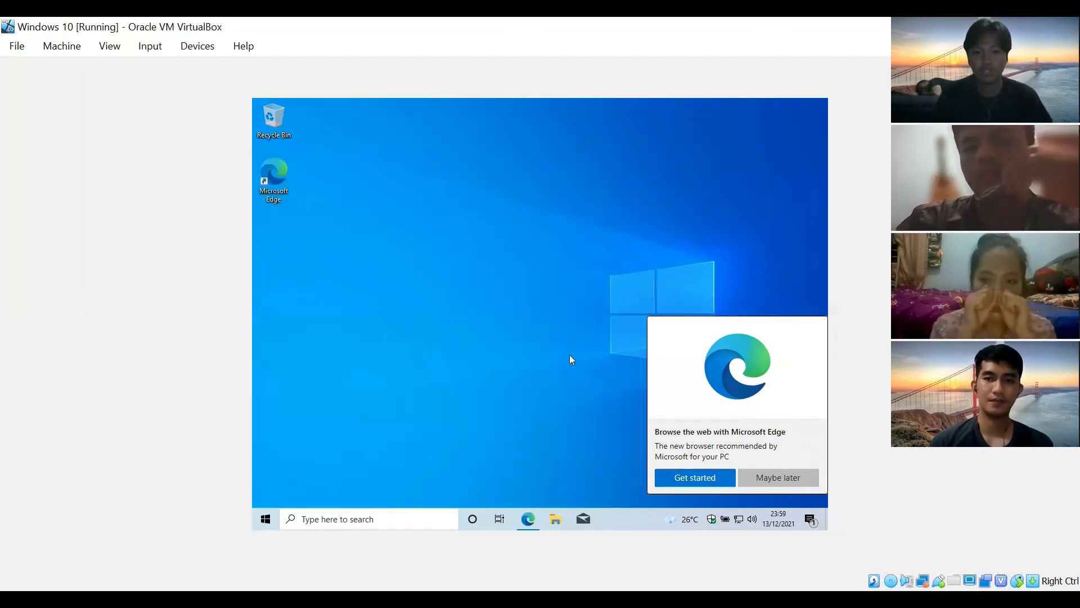
pyautogui.click(786, 479)
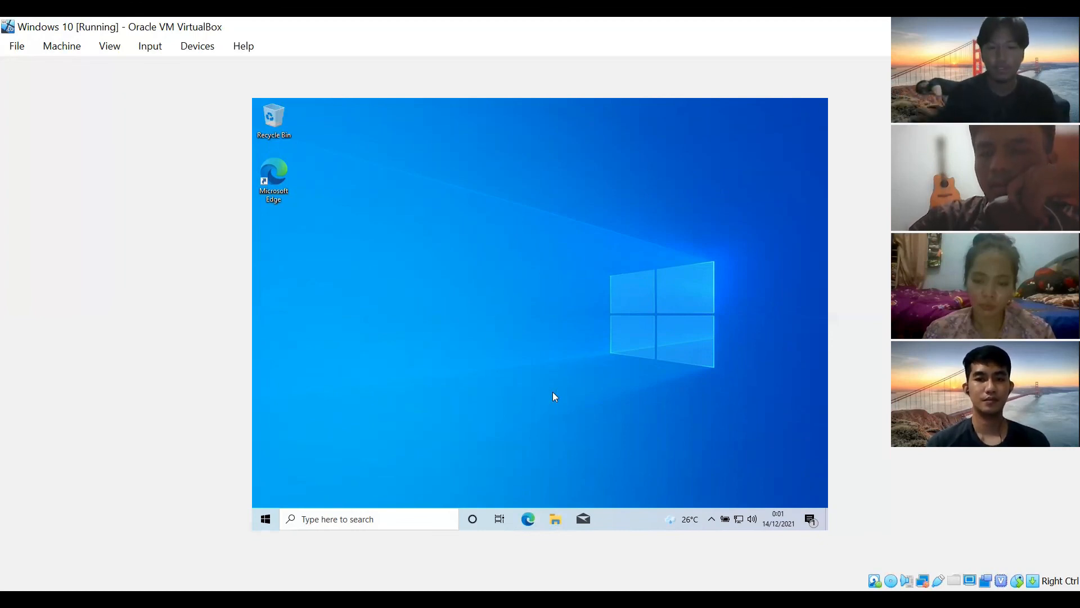
# - Launch Edge, complete its first-run setup without signing in, and open a new tab
pyautogui.click(531, 522)
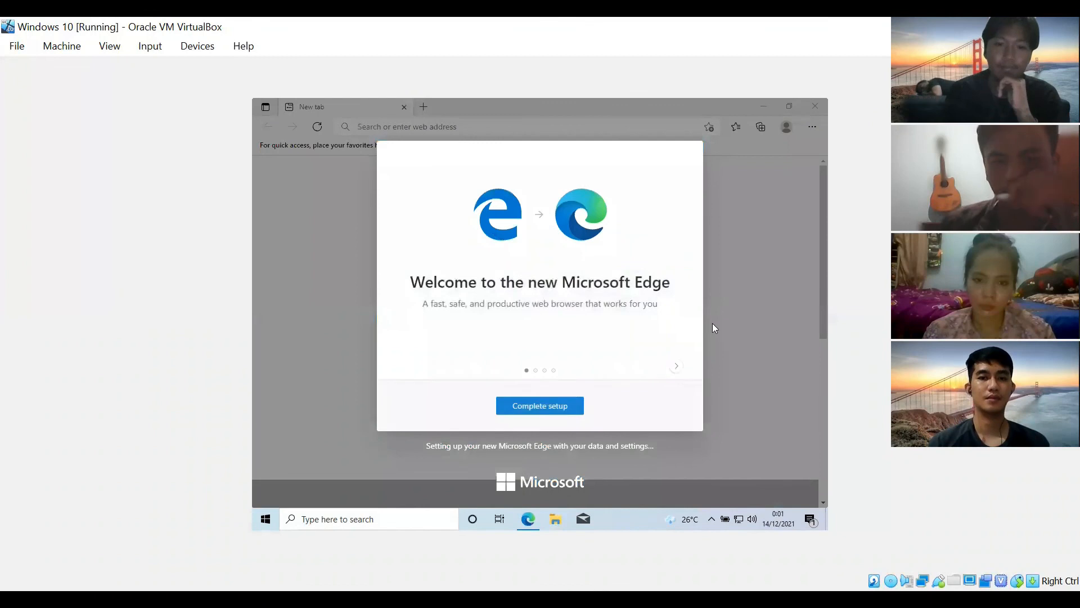
pyautogui.click(560, 405)
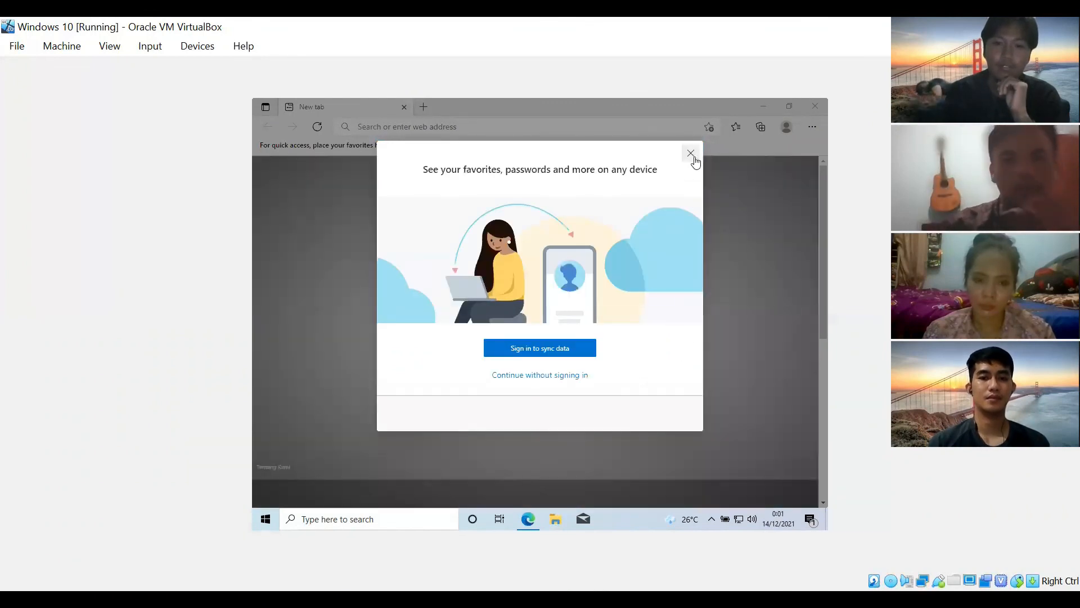
pyautogui.click(691, 153)
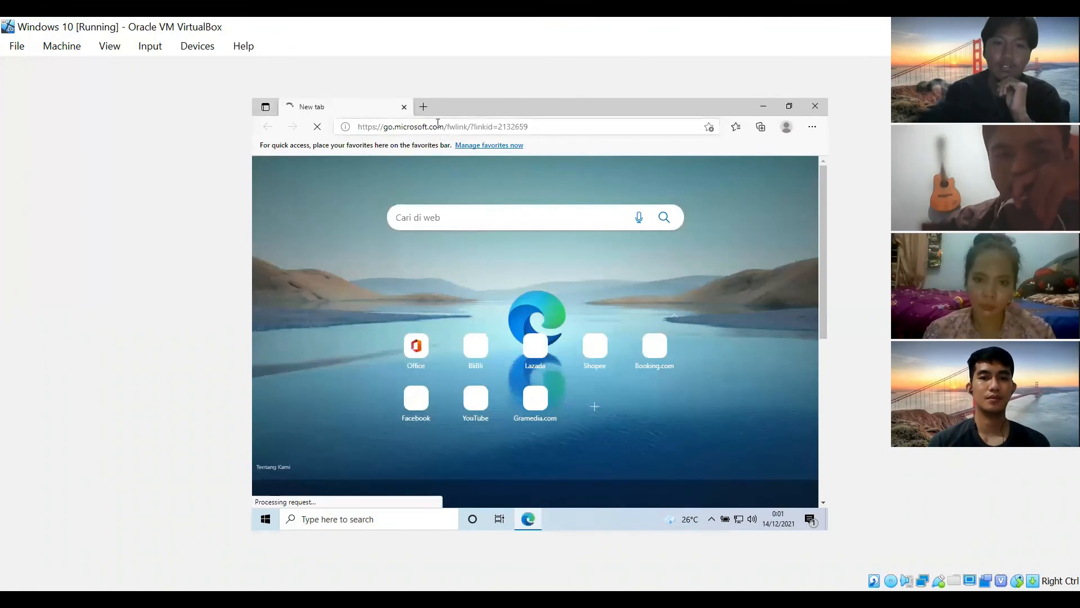
pyautogui.click(424, 107)
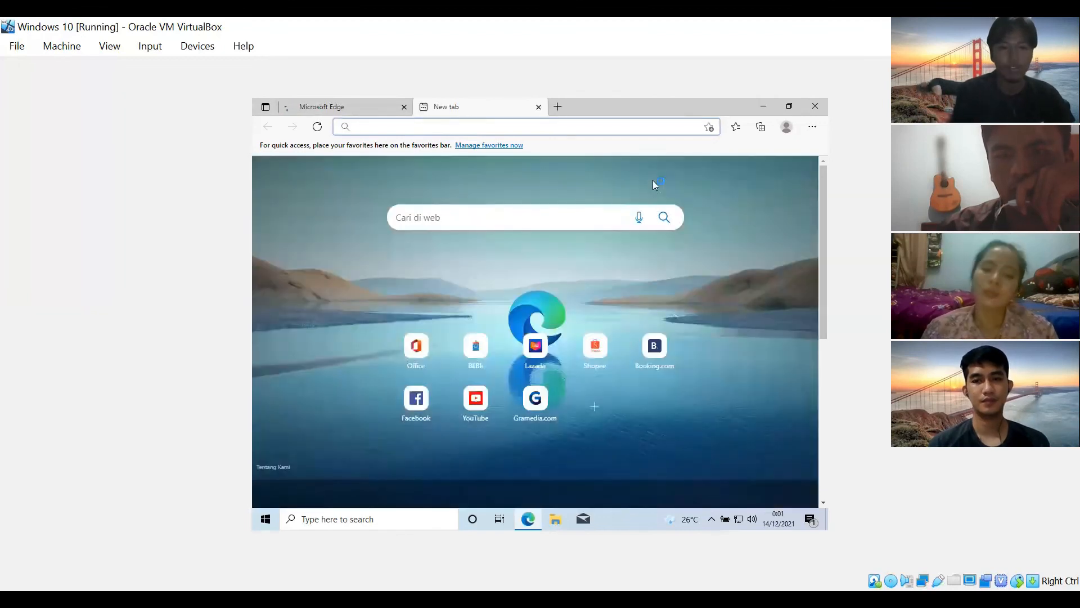
# - Search Bing for 'download google chrome' and scroll through the results
pyautogui.write('down')
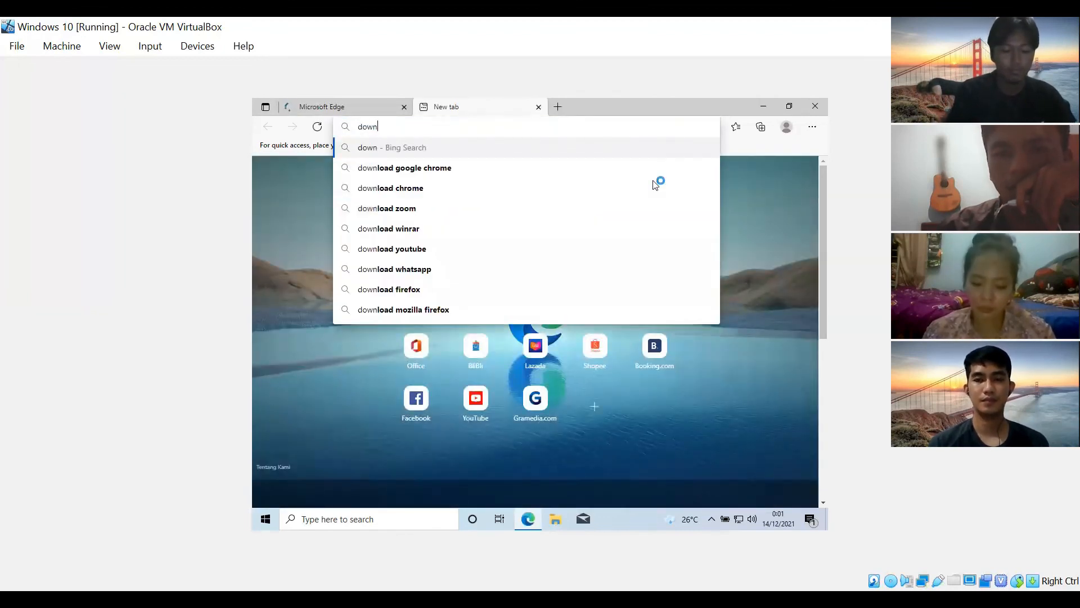
pyautogui.write('load')
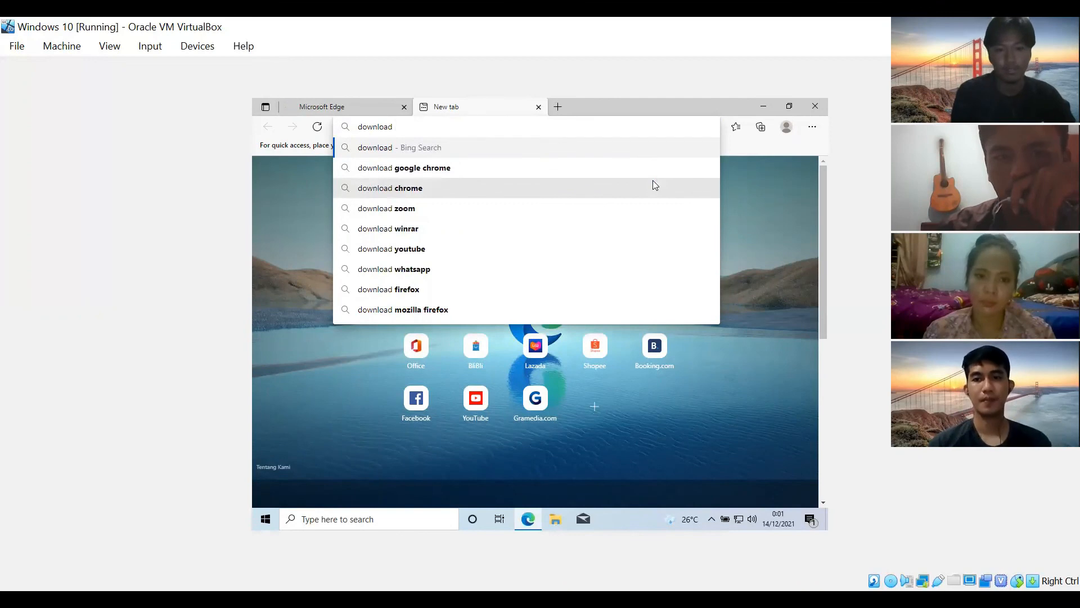
pyautogui.press('Down')
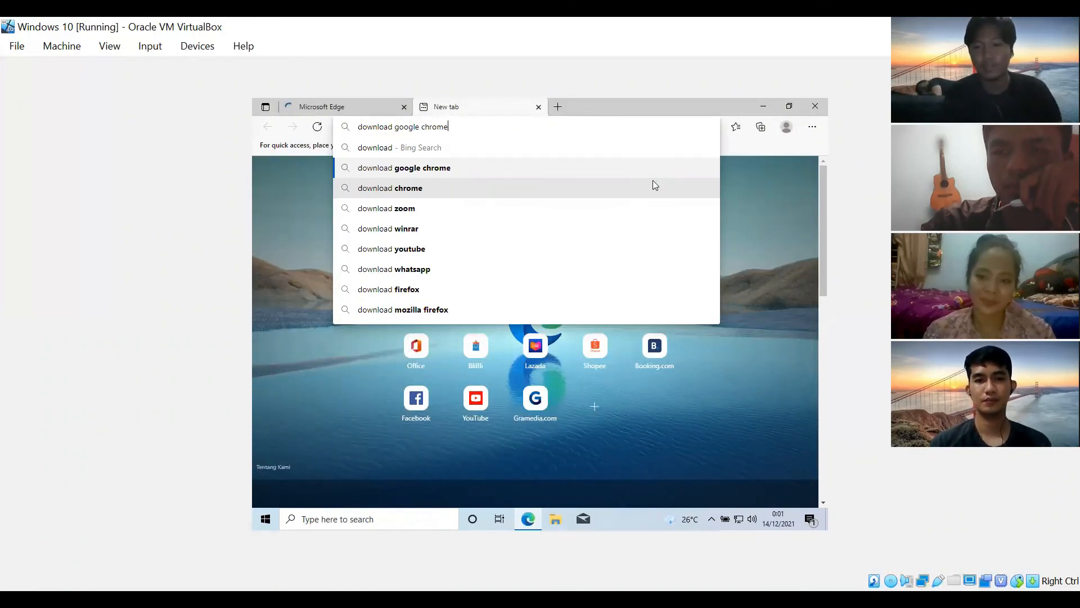
pyautogui.press('Return')
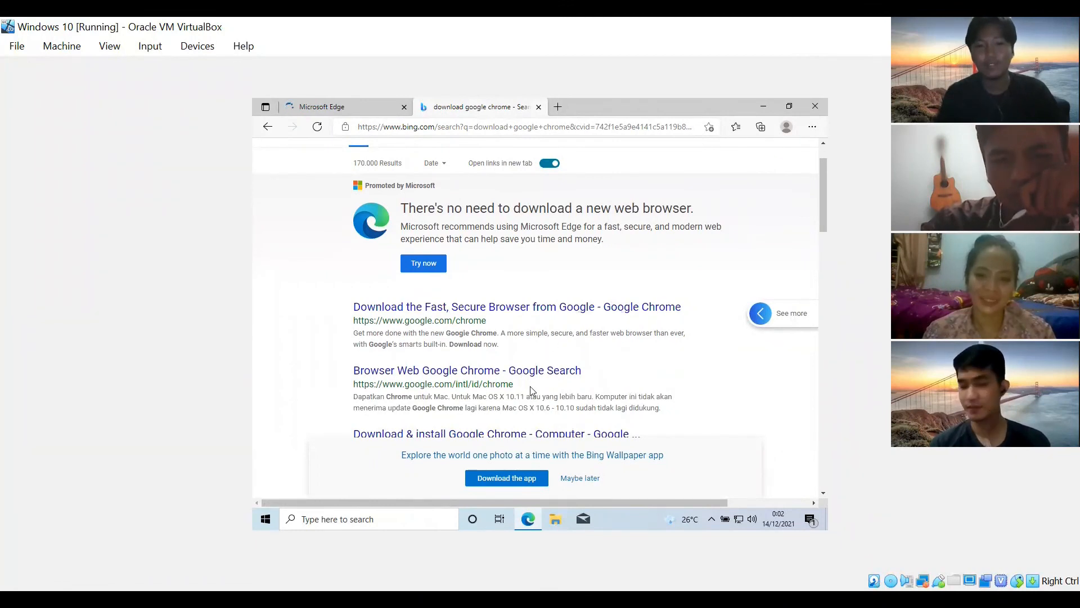
pyautogui.scroll(-2, 551, 360)
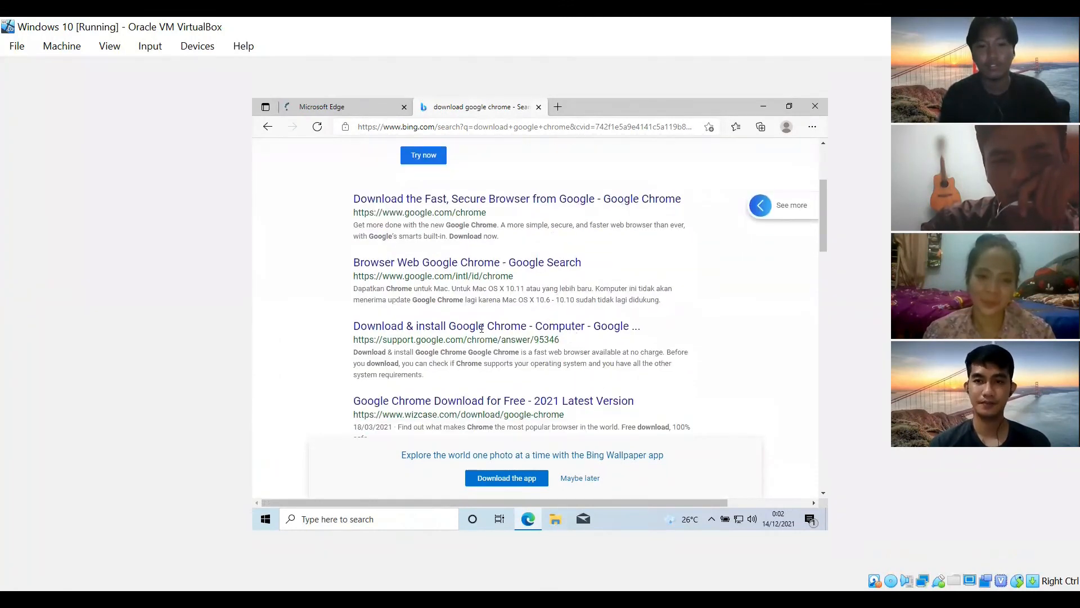
pyautogui.scroll(3, 526, 337)
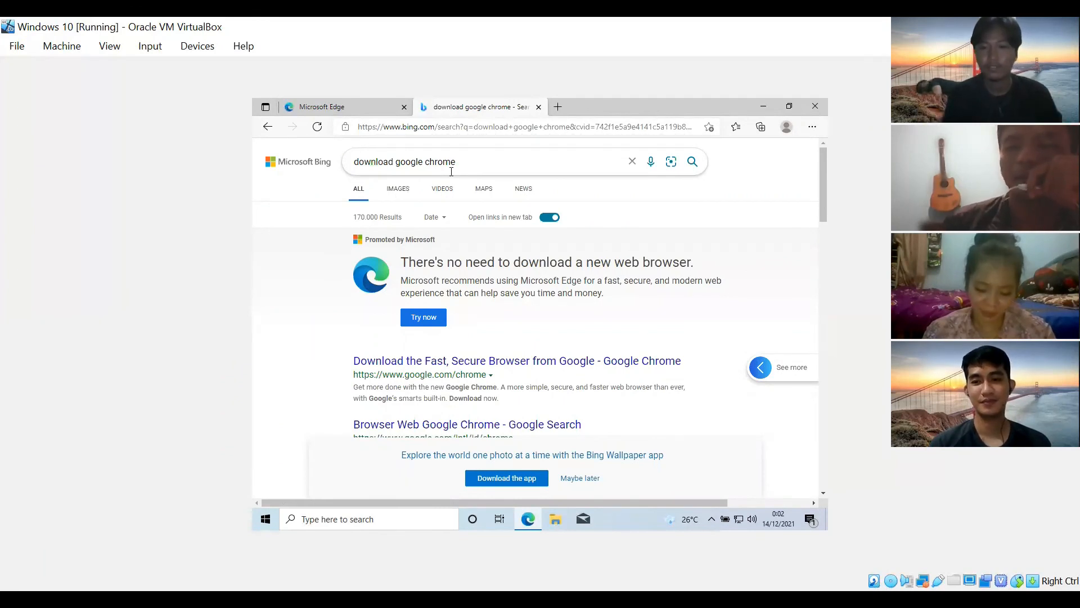
# - Close the Microsoft Edge window to return to the desktop
pyautogui.click(816, 106)
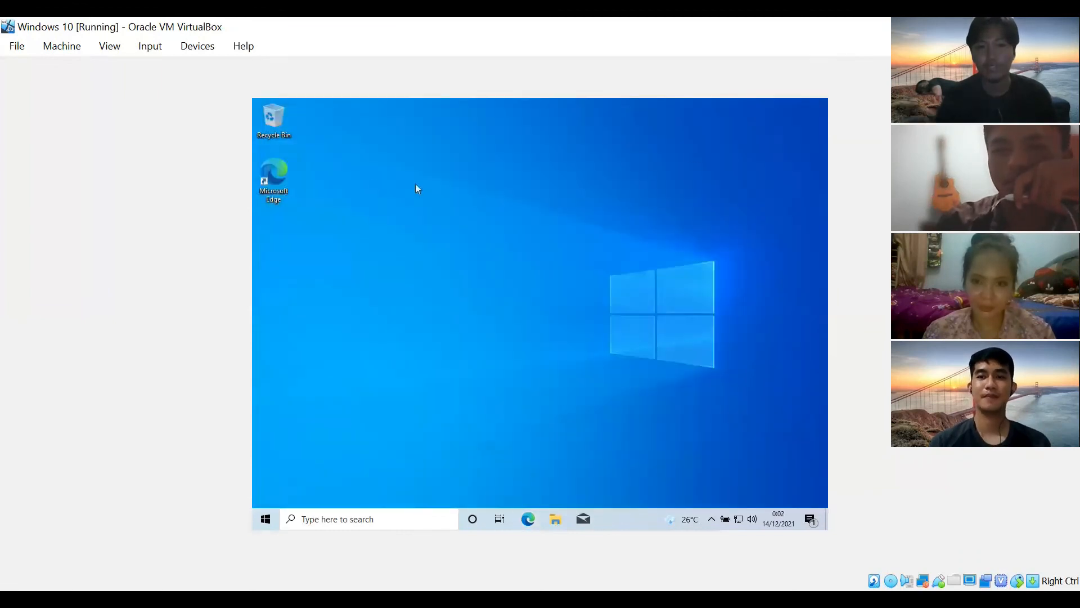